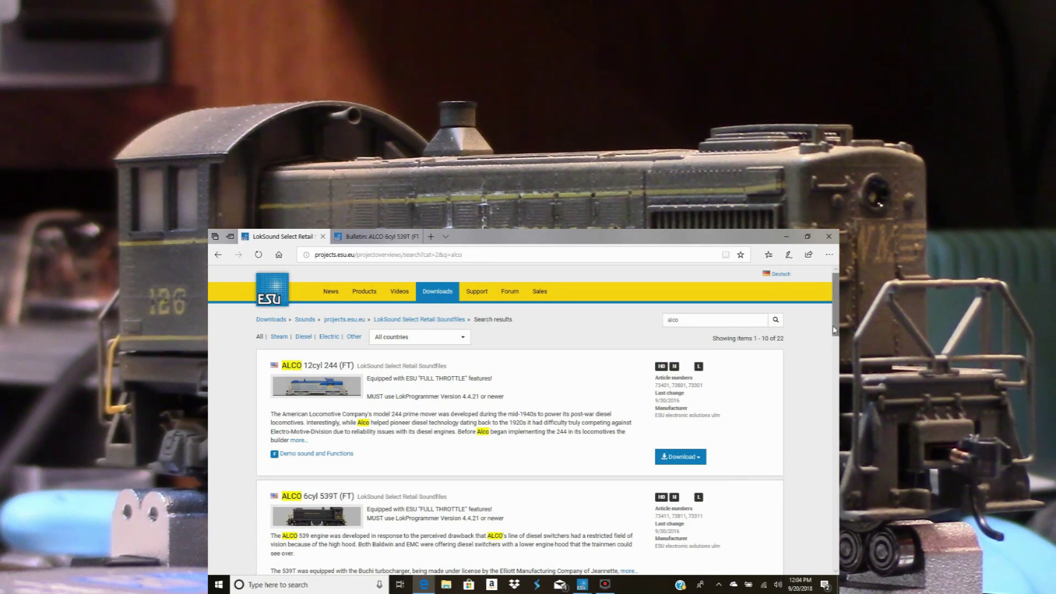
Download the 73811 LokSound Select direct / micro sound file for the ALCO 6cyl 539T (FT), accepting the license agreement and saving it
left_click_drag(833, 312, 834, 335)
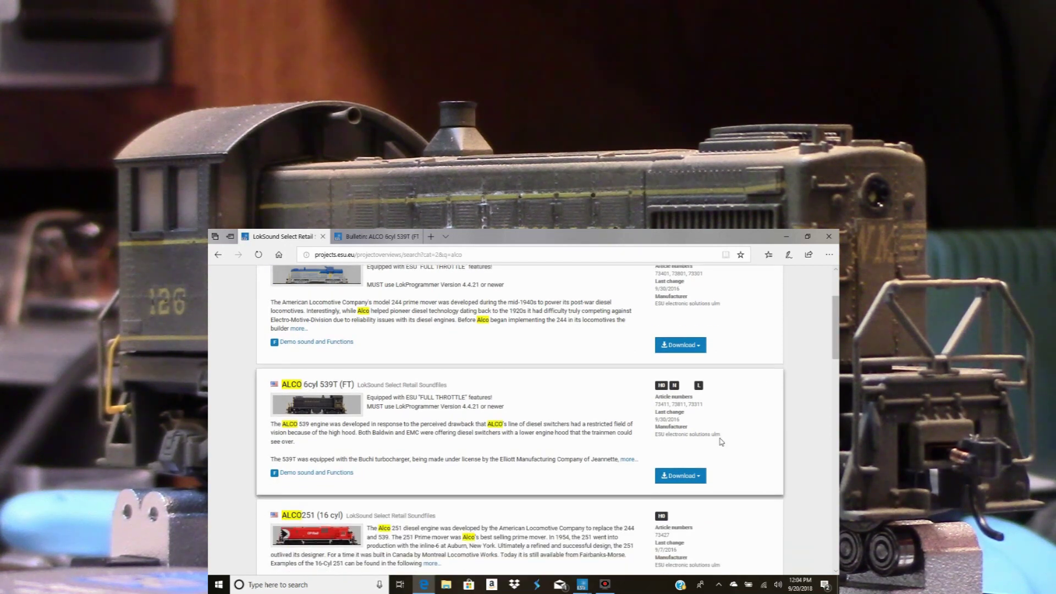
left_click(691, 478)
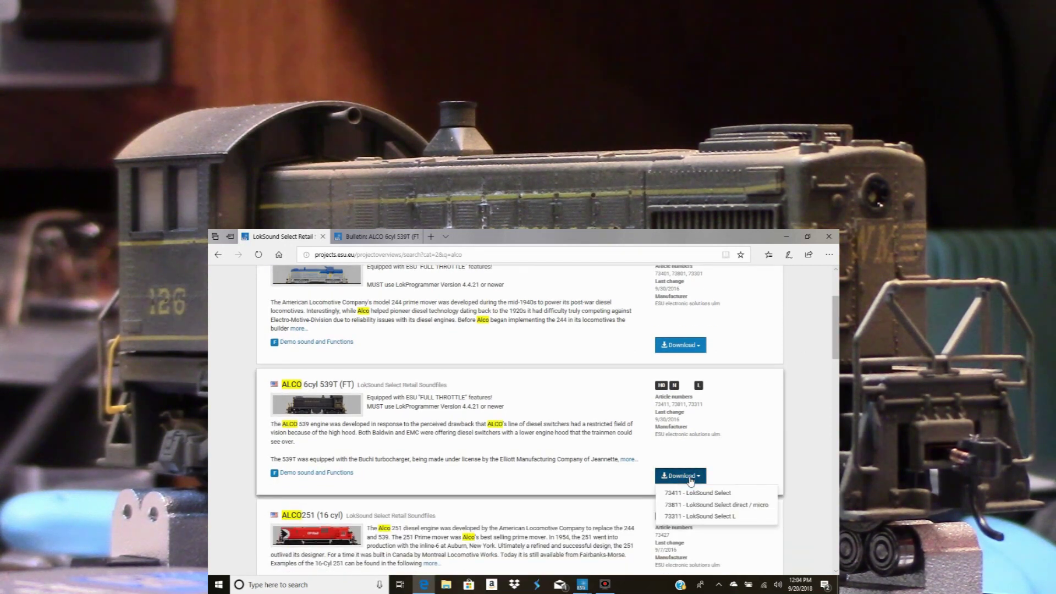
left_click(709, 505)
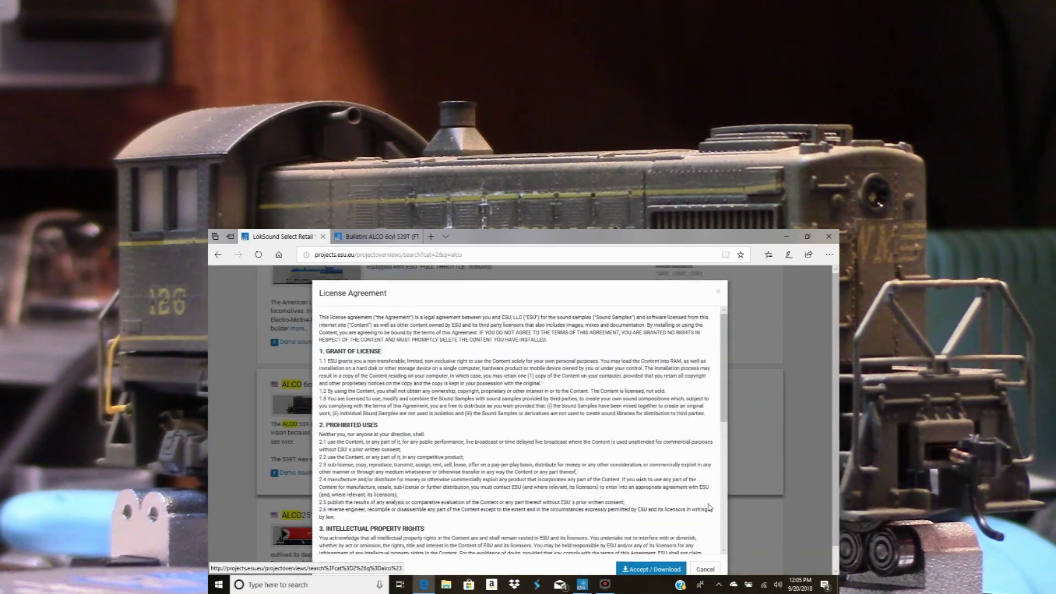
left_click(658, 568)
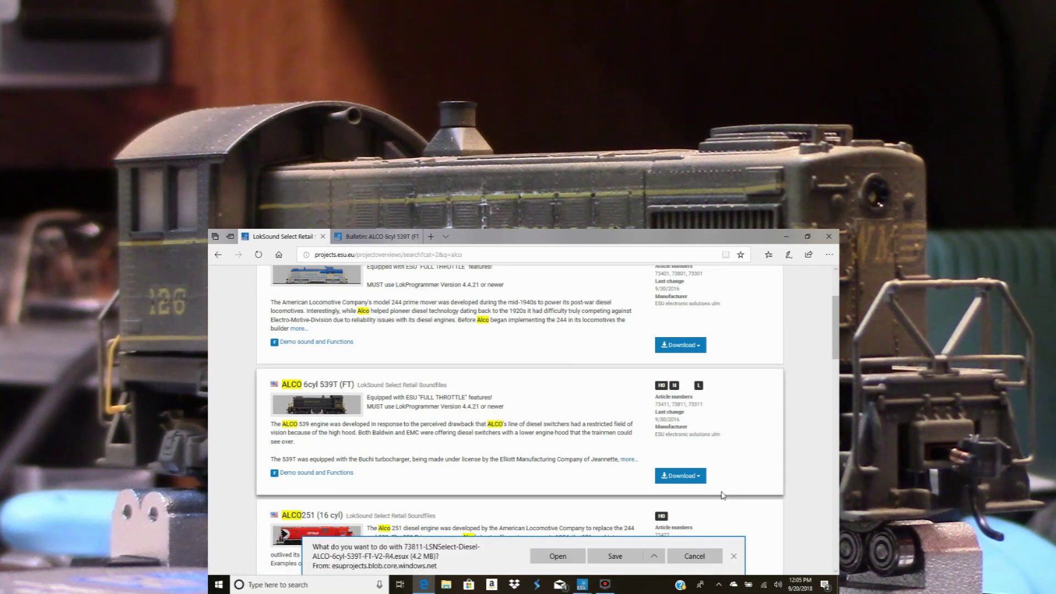
left_click(622, 557)
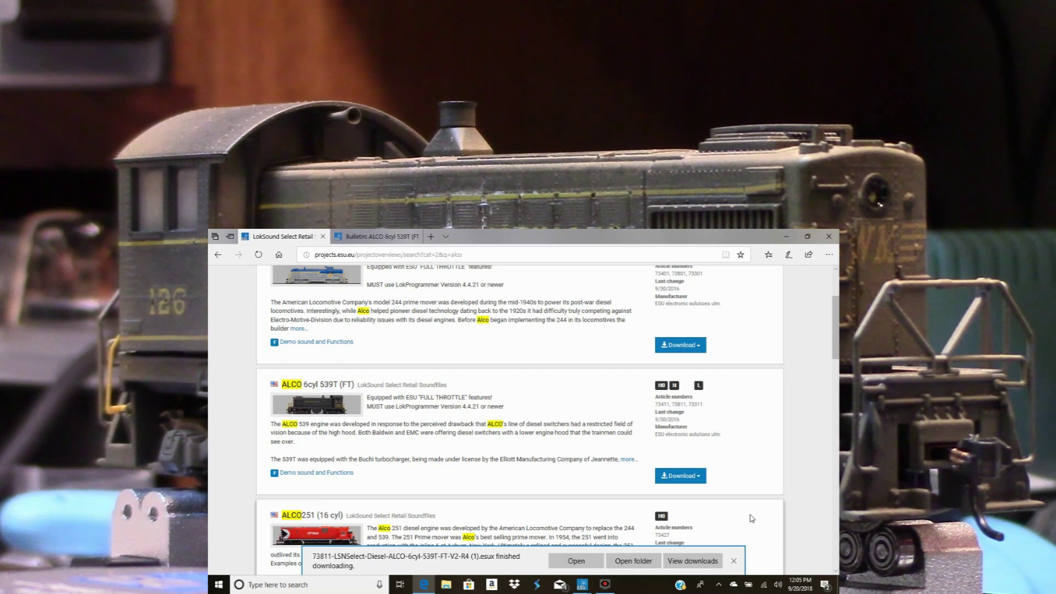
Open the downloaded 73811-LSNSelect-Diesel-ALCO-6cyl-539T-FT-V2-R4 (1).esux in LokProgrammer and dismiss the update notice
left_click(693, 561)
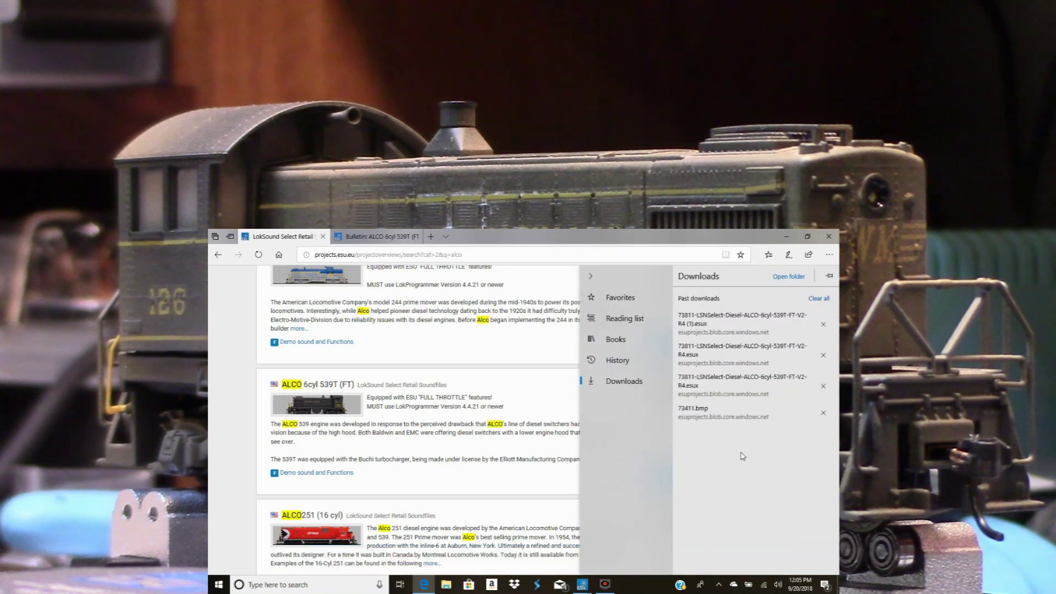
left_click(738, 332)
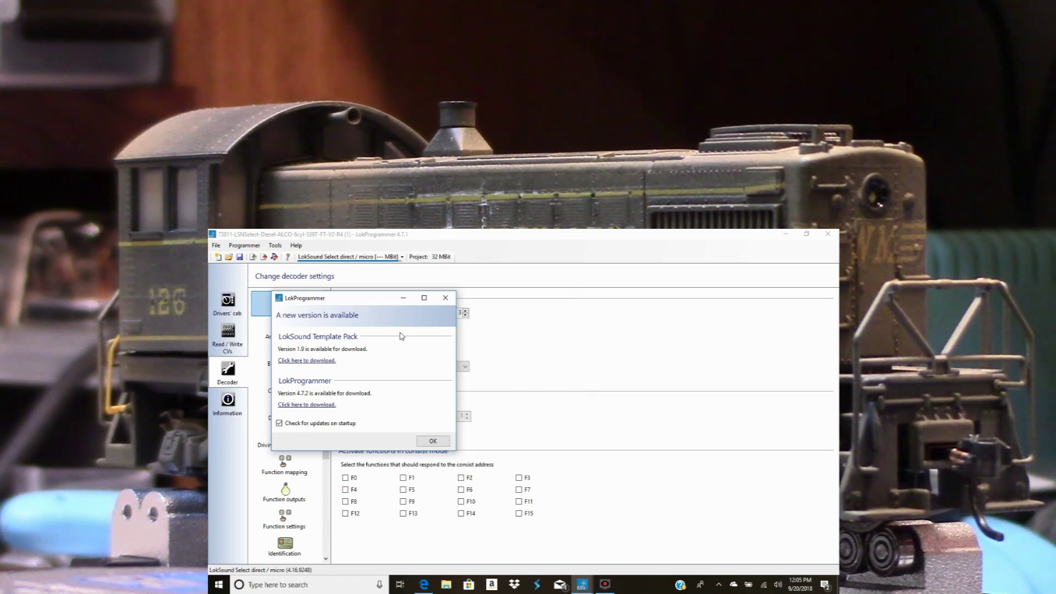
left_click(405, 299)
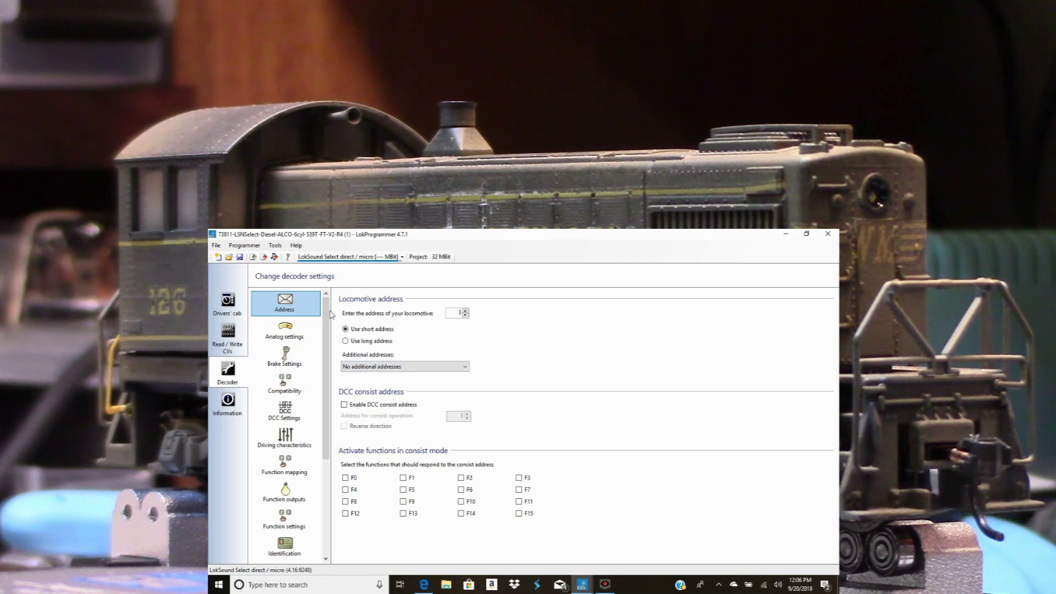
Review the decoder's analog, compatibility, DCC, driving characteristics and function mapping settings
left_click(286, 340)
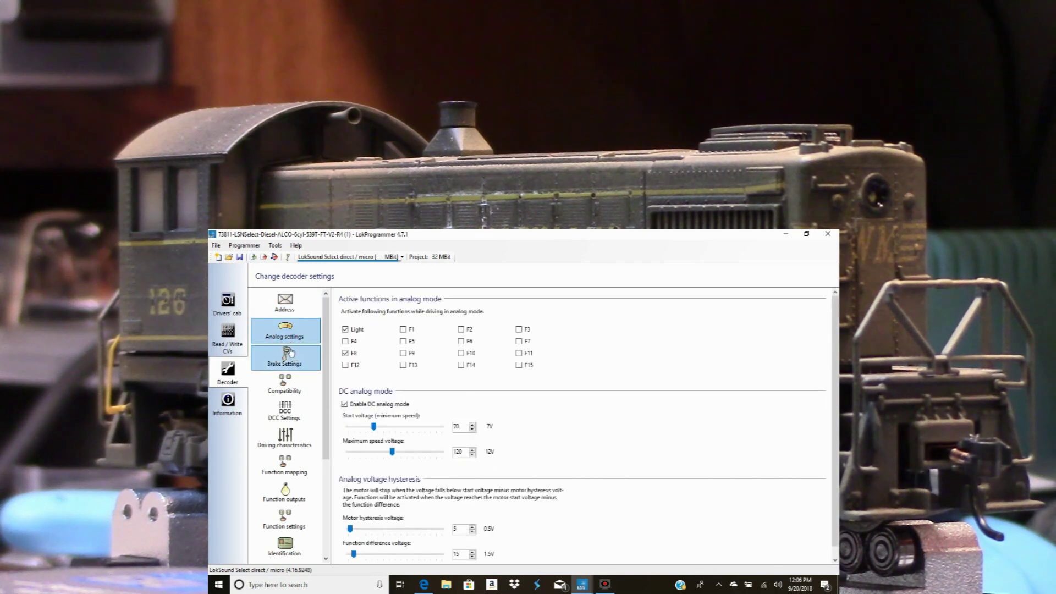
left_click(287, 383)
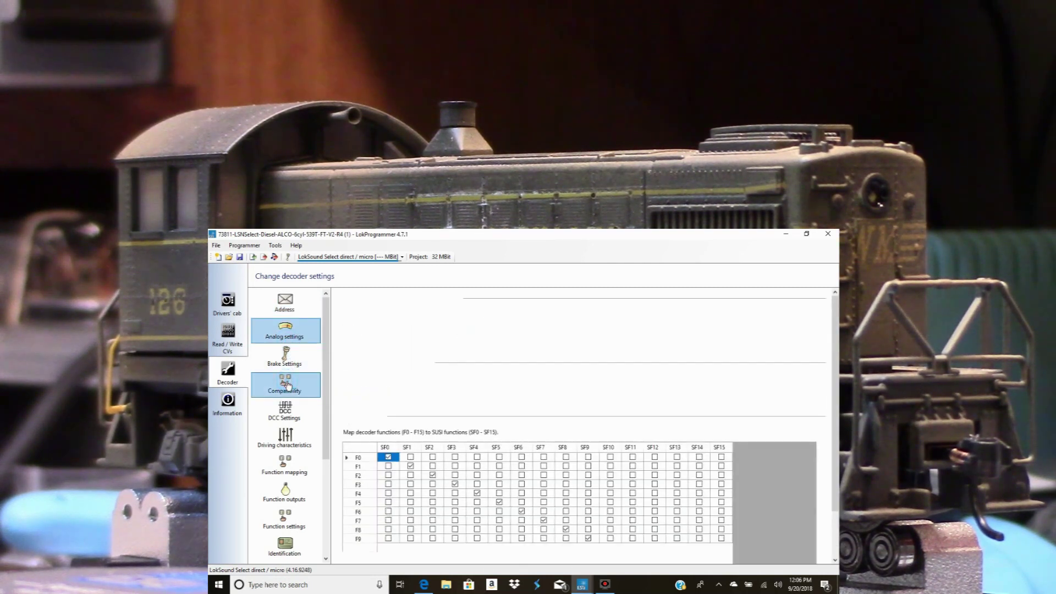
left_click(295, 411)
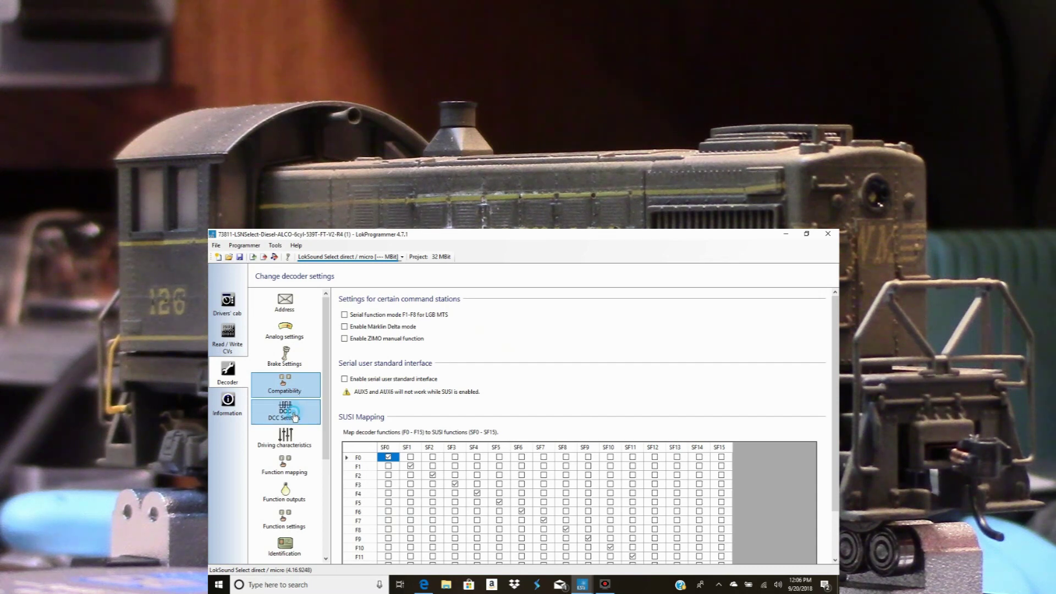
left_click(291, 439)
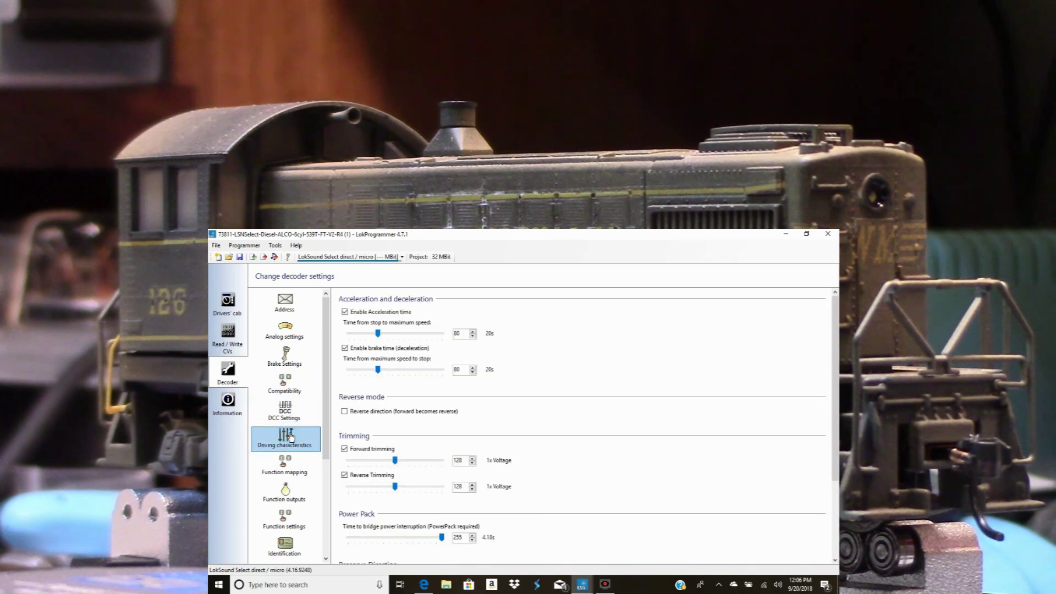
left_click(296, 465)
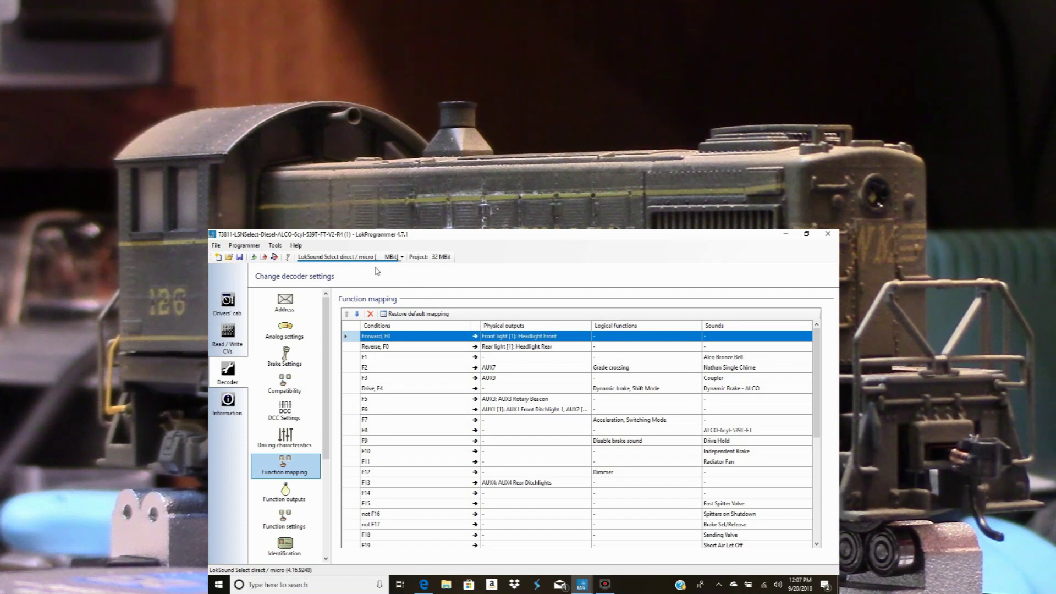
Write the sound data to the decoder, keeping the options to write decoder data and overwrite defaults with current values enabled
left_click(274, 256)
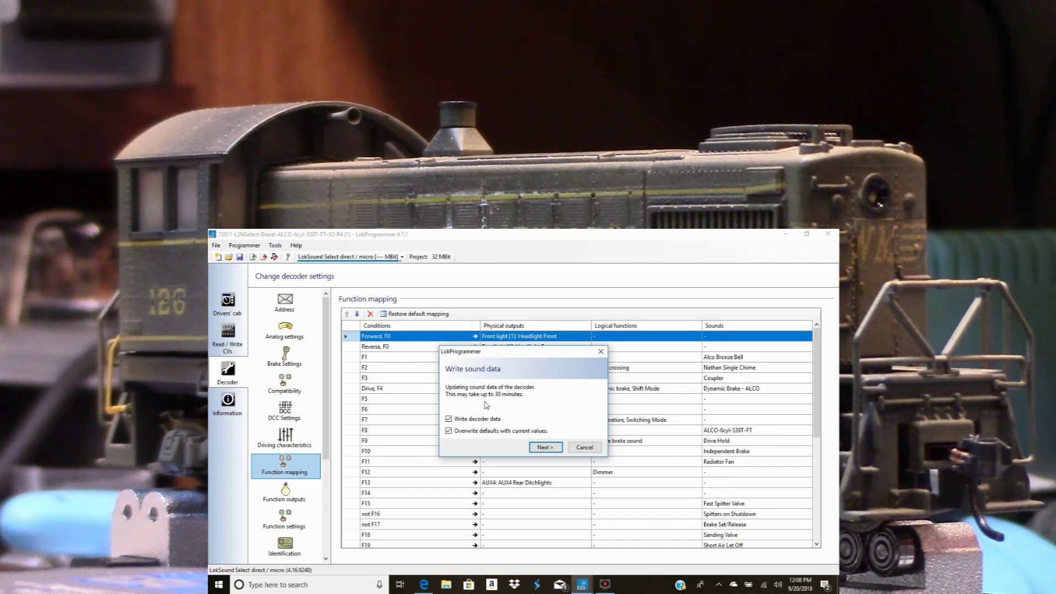
left_click(449, 419)
left_click(449, 419)
left_click(545, 447)
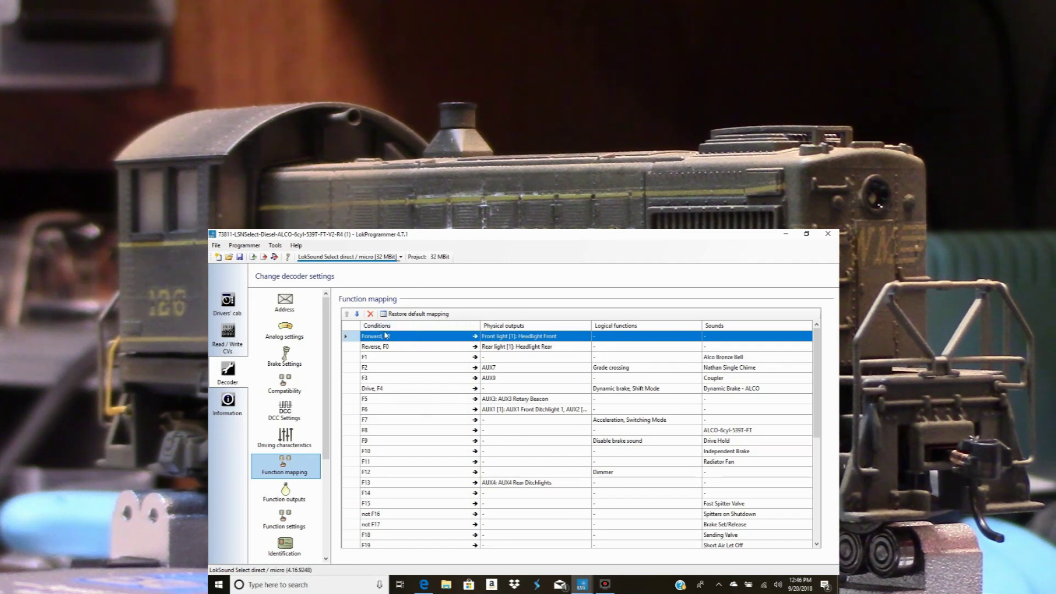
Start a decoder test in the virtual drivers' cab for address 3 and switch on the F8 engine sound
left_click(225, 306)
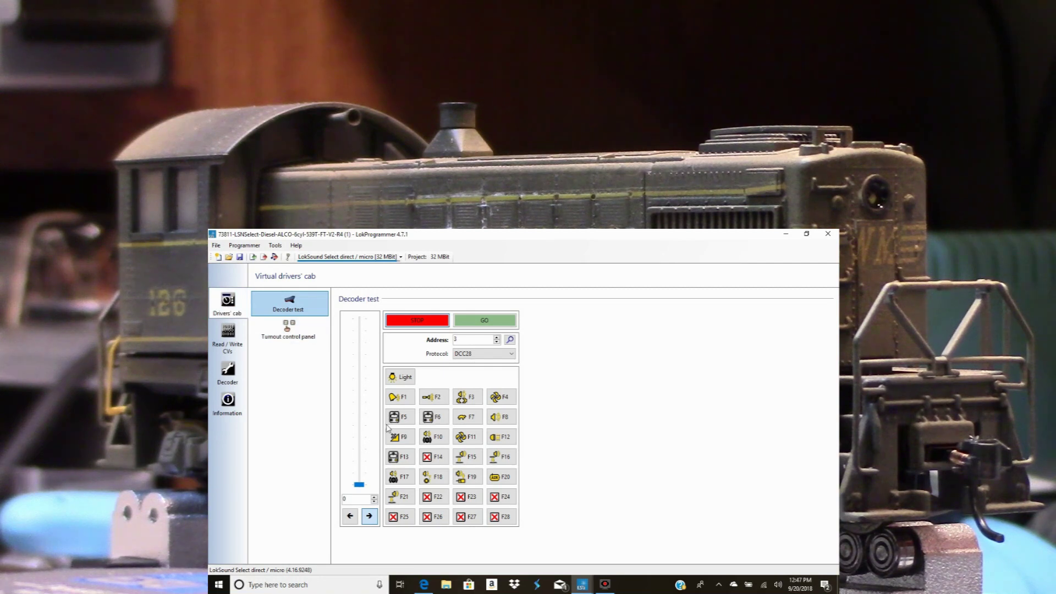
left_click(484, 320)
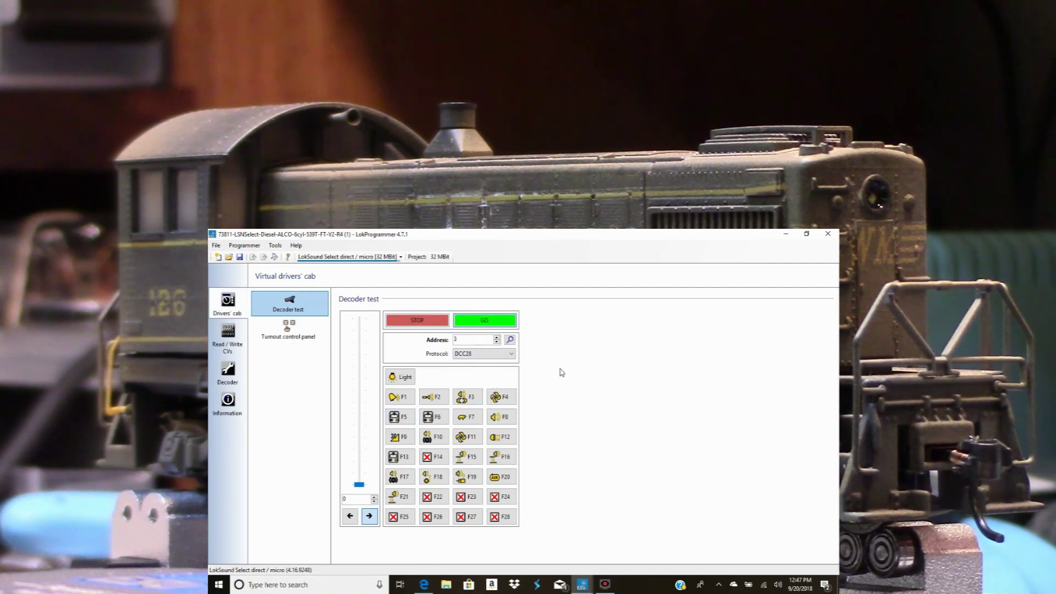
left_click(507, 418)
Raise the locomotive's speed step to 2
left_click(402, 412)
left_click(374, 496)
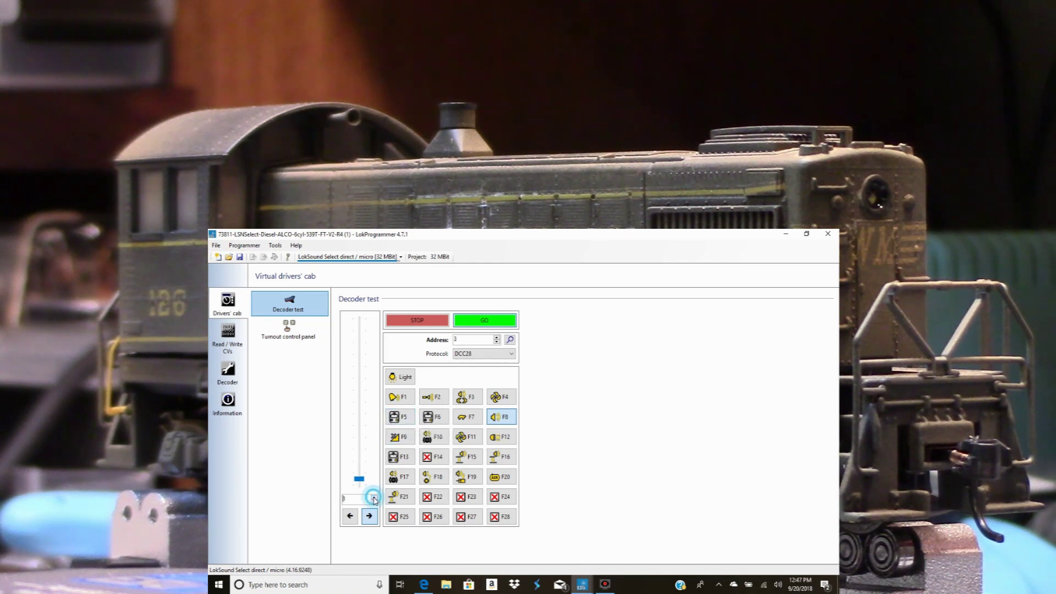
left_click(374, 497)
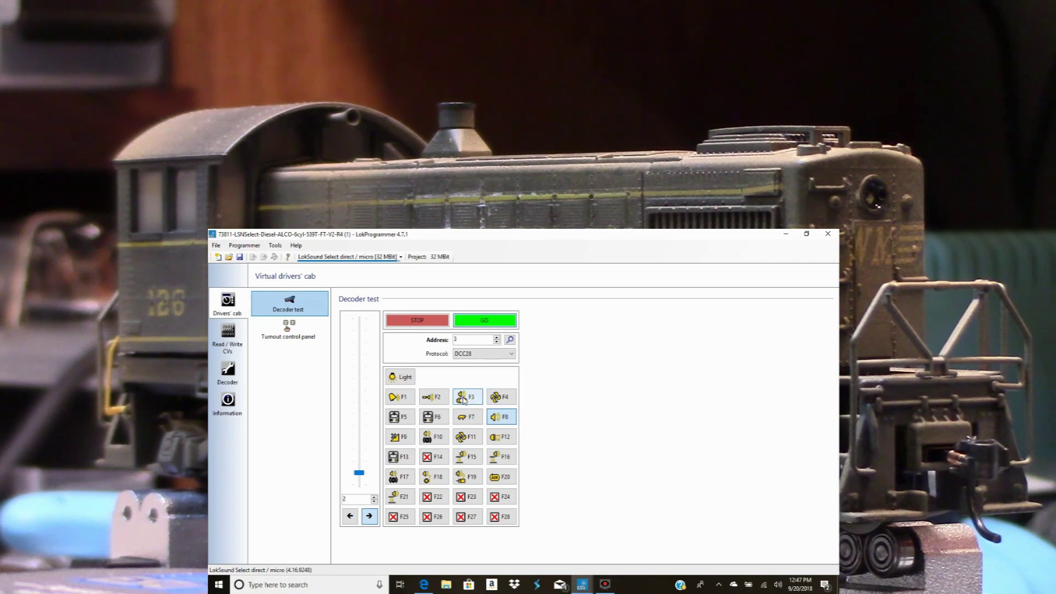
Test the F1 bell and sound the F2 horn several times, switching both off again
left_click(409, 398)
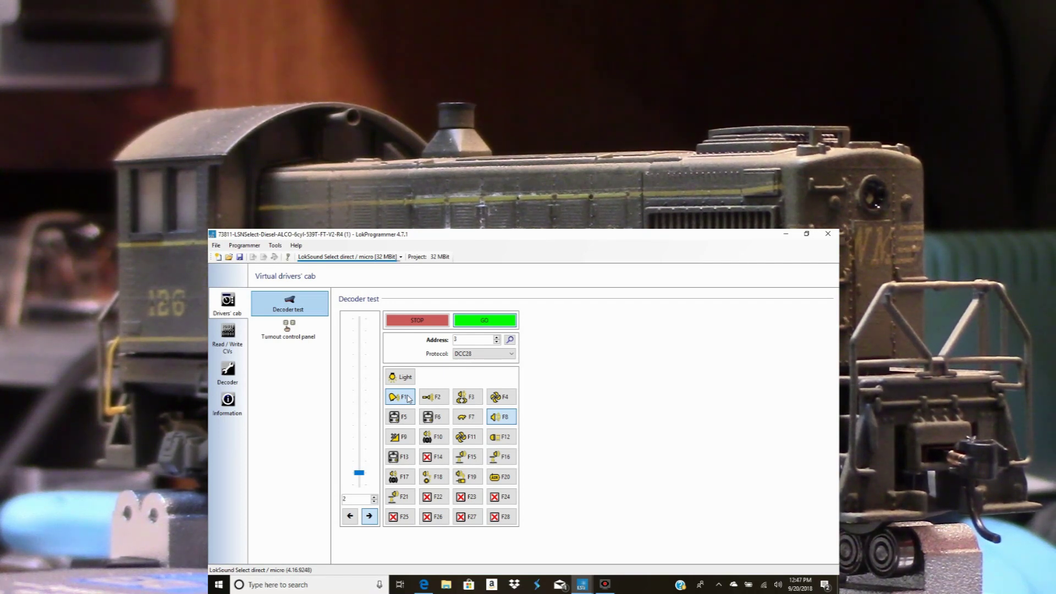
left_click(408, 399)
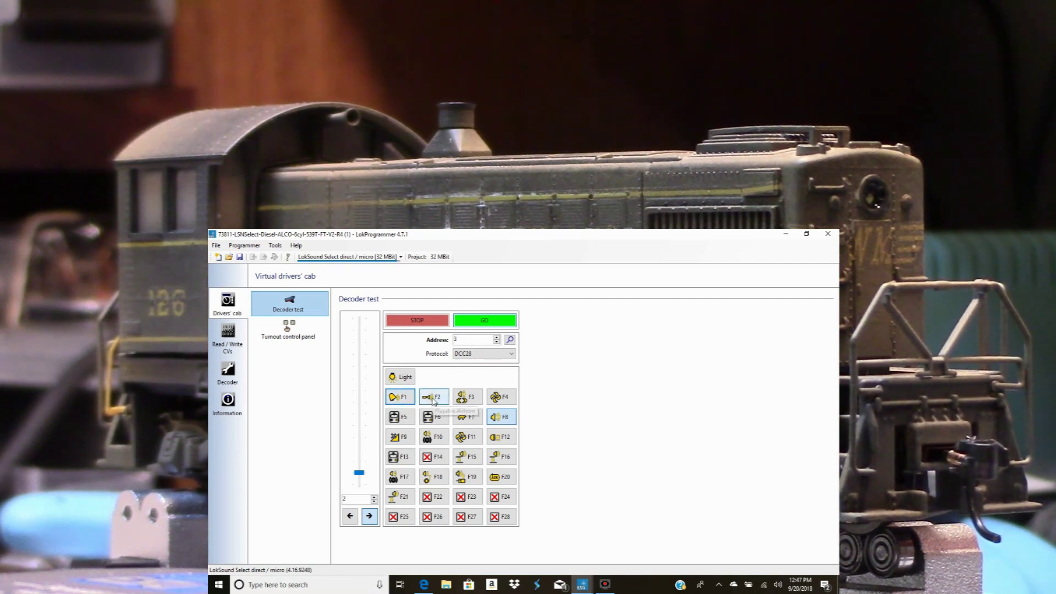
left_click(434, 400)
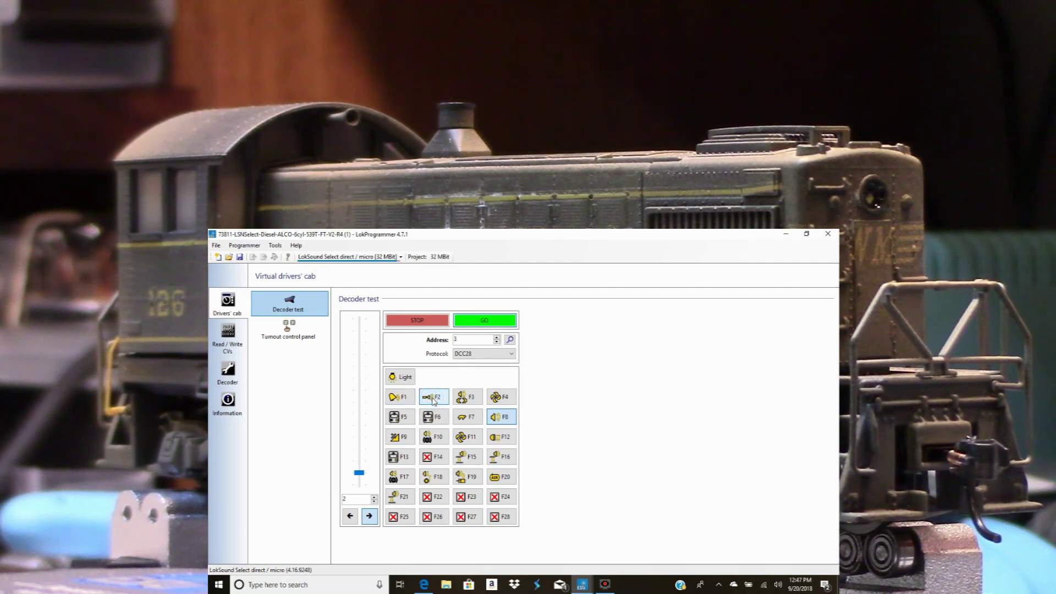
left_click(434, 399)
left_click(434, 398)
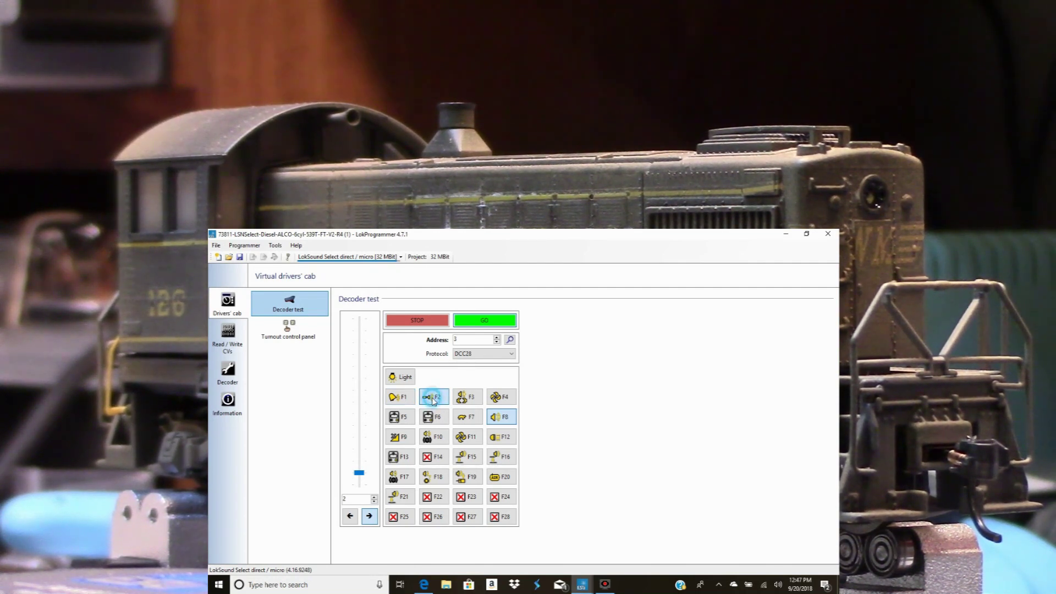
left_click(434, 399)
left_click(434, 399)
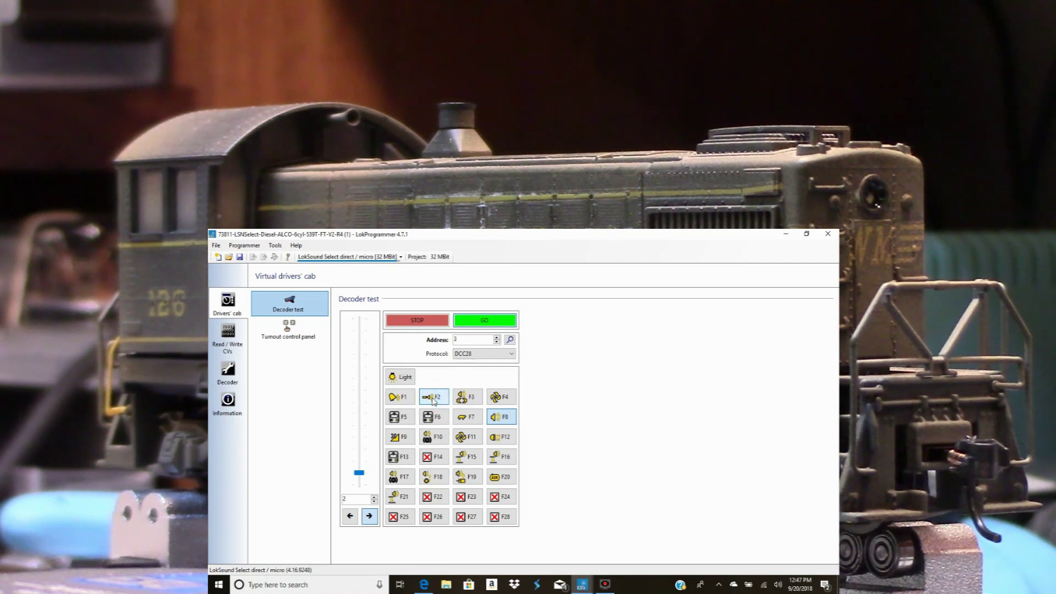
left_click(434, 400)
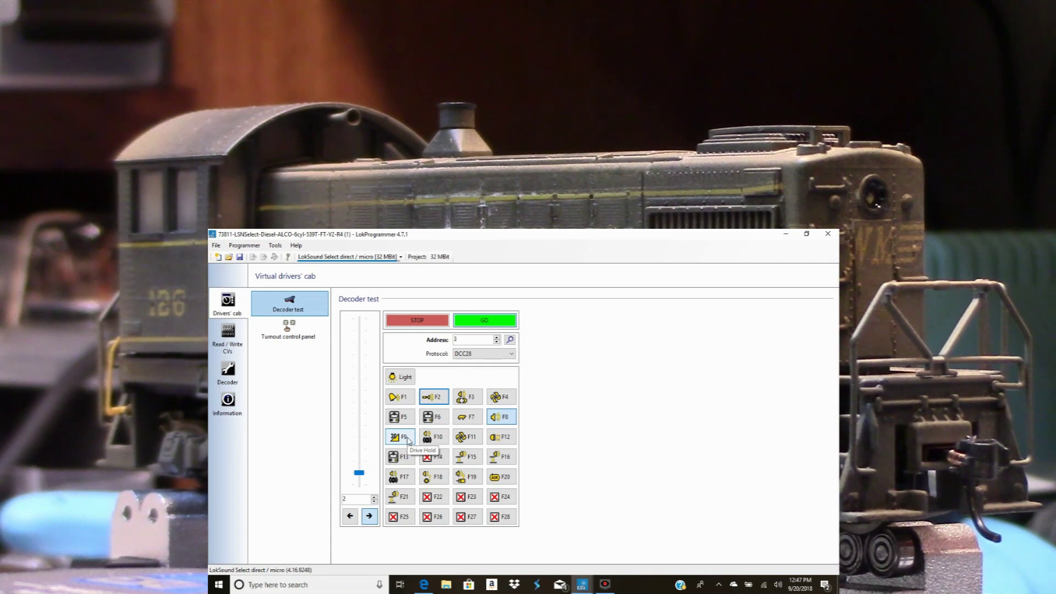
Activate Drive Hold (F9) and raise the speed step to 10
left_click(408, 440)
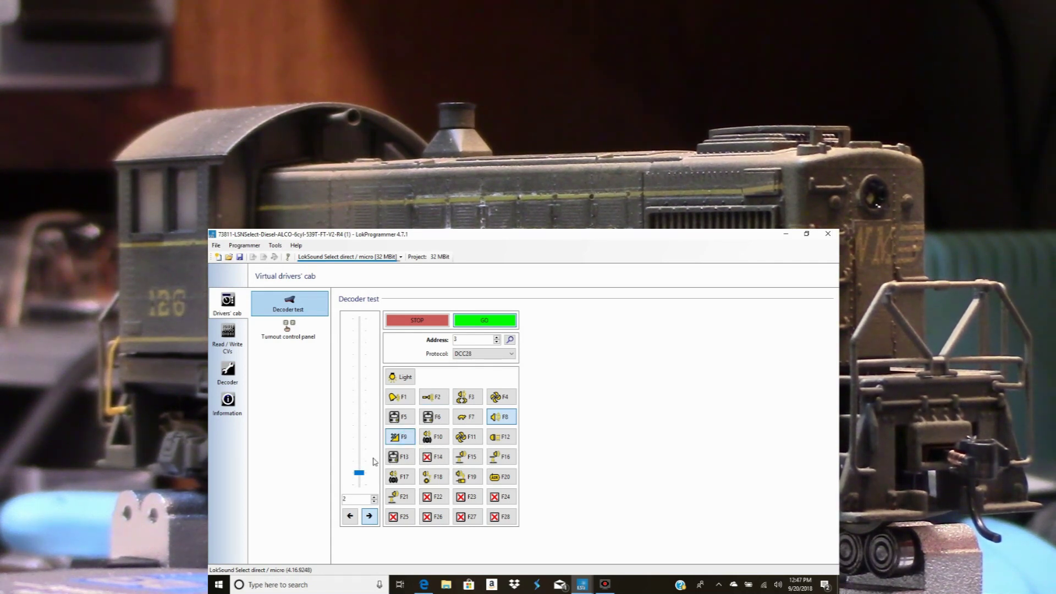
left_click(374, 497)
left_click(374, 498)
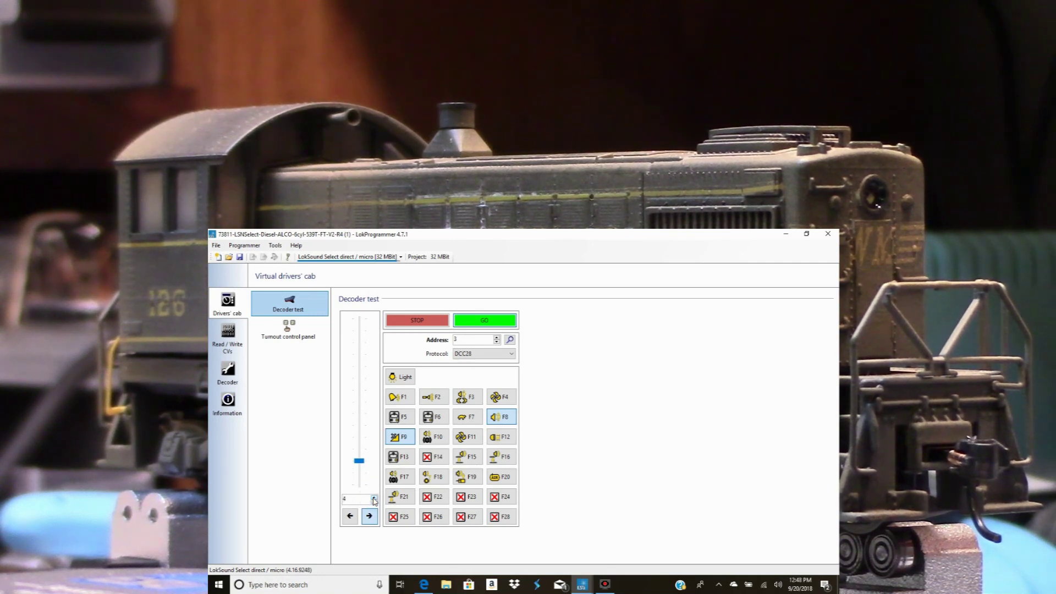
left_click(374, 498)
left_click(373, 498)
left_click(374, 498)
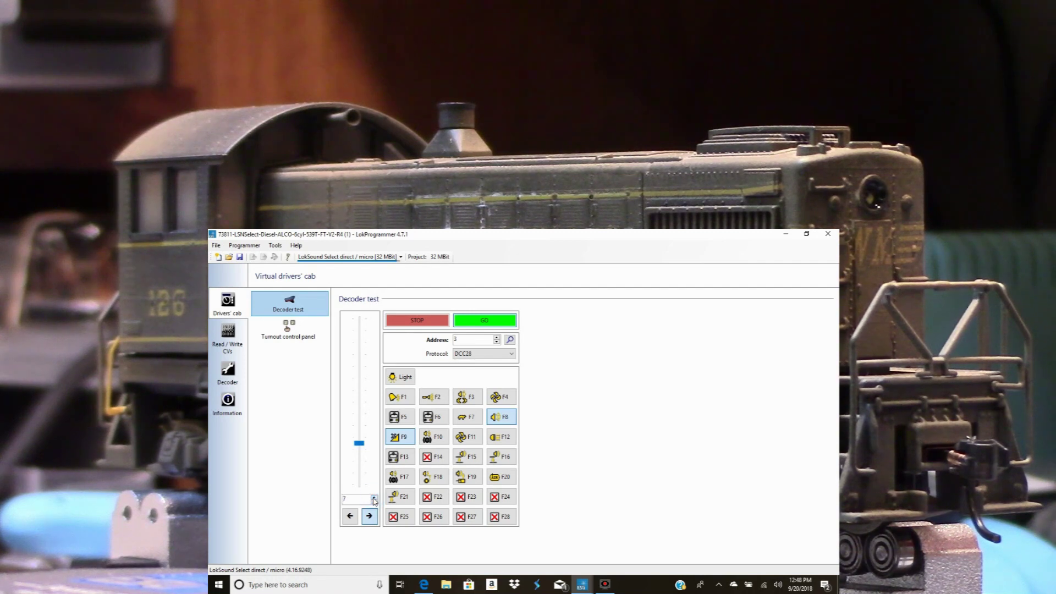
left_click(374, 498)
left_click(374, 498)
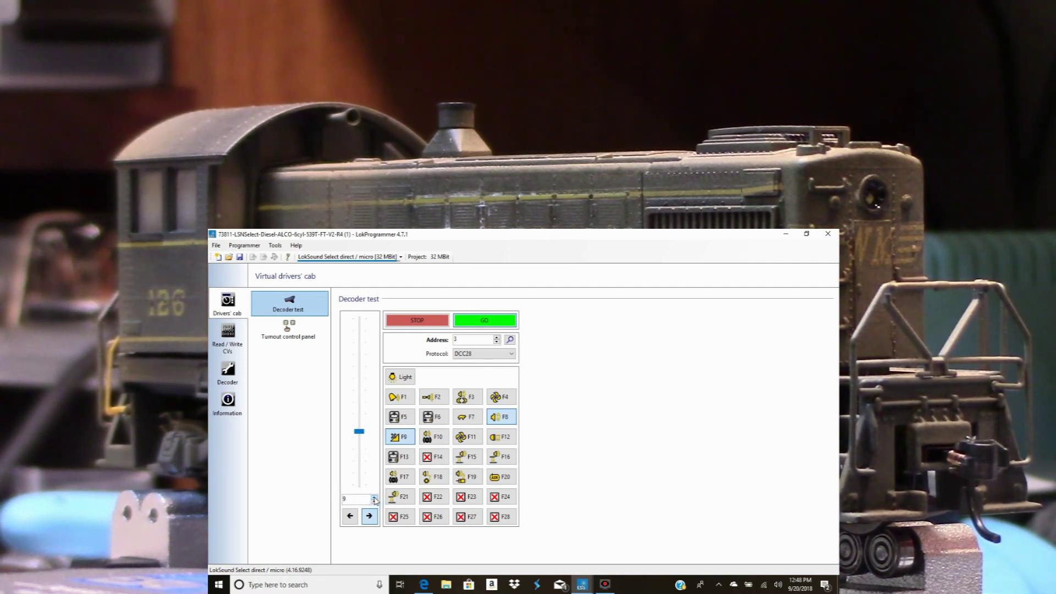
left_click(374, 498)
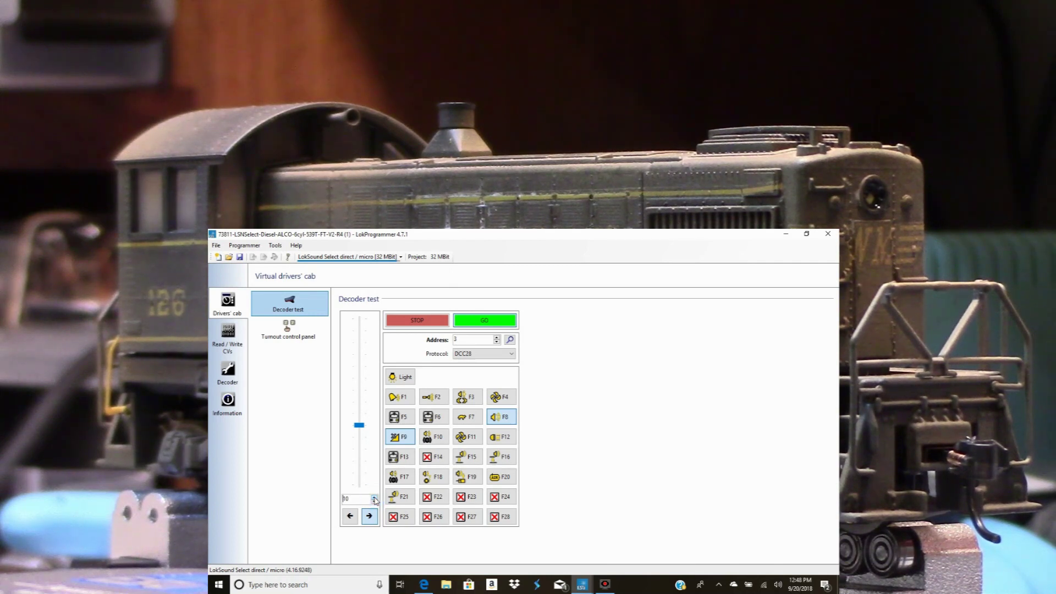
Switch the headlight on and off again, and reduce the speed step to 2 with Drive Hold active
left_click(405, 377)
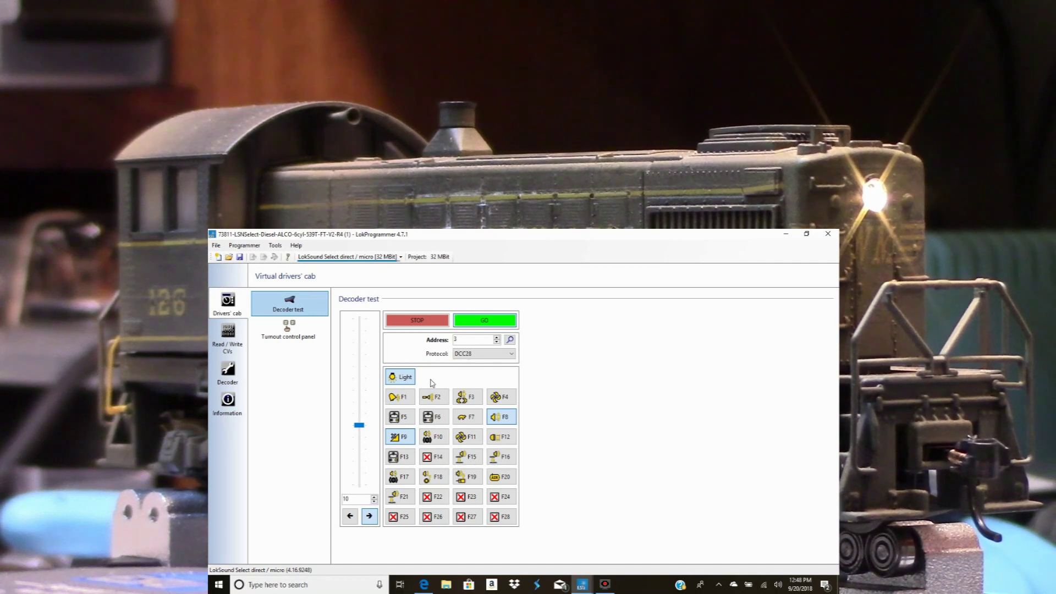
left_click(413, 378)
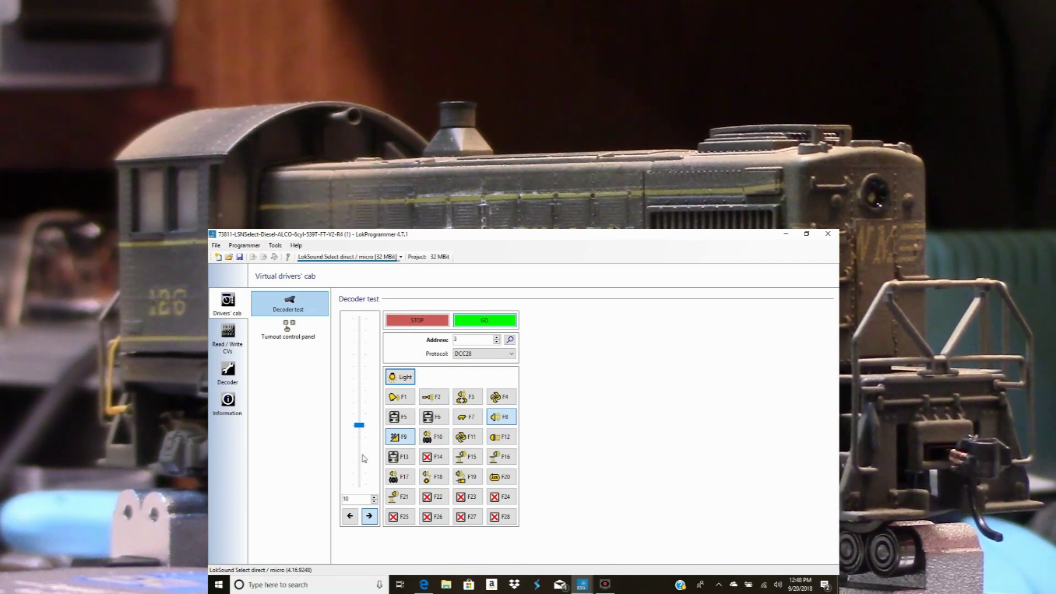
left_click(374, 501)
left_click(373, 502)
left_click(374, 502)
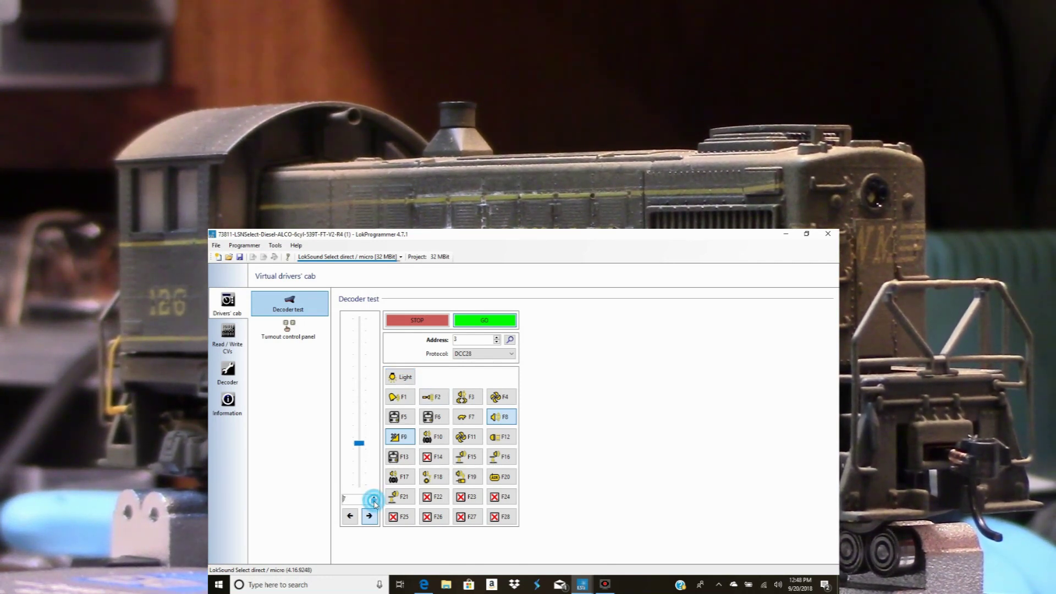
left_click(374, 502)
left_click(374, 501)
left_click(374, 501)
left_click(374, 501)
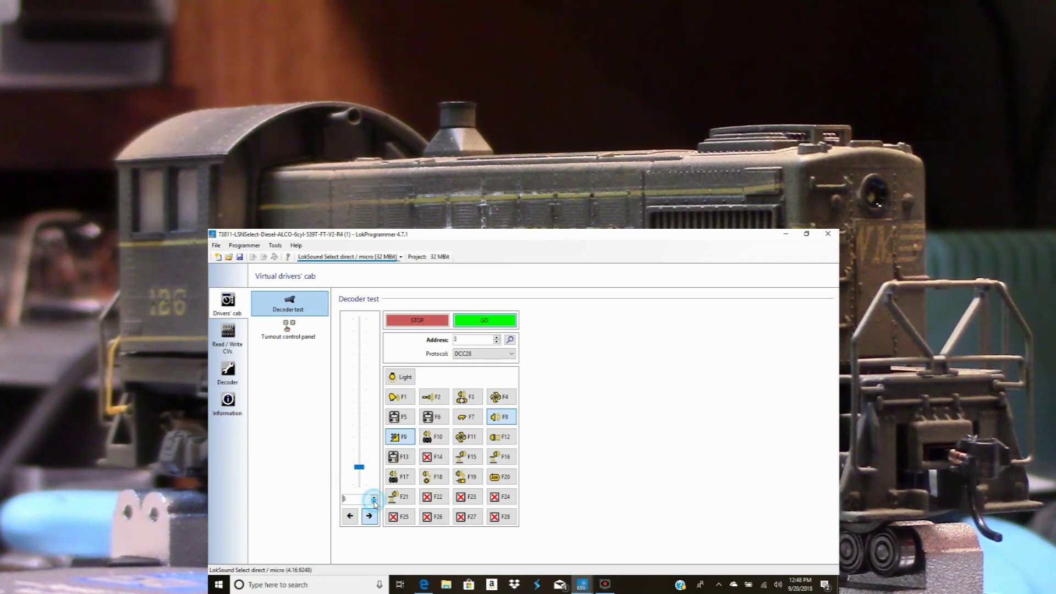
left_click(374, 501)
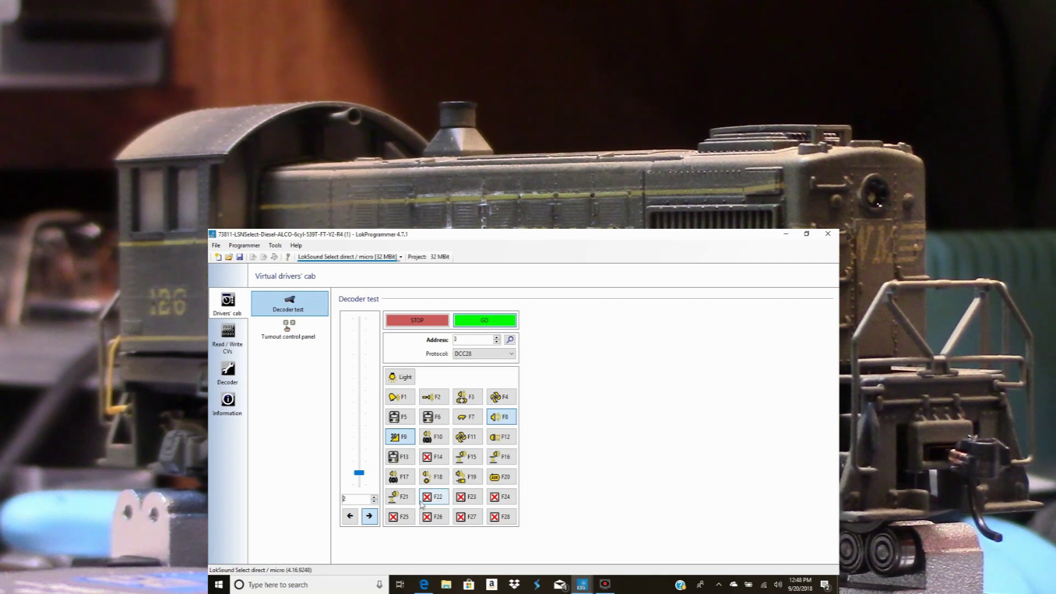
Switch off the F8 engine sound and reduce the locomotive's speed step to 0
left_click(506, 419)
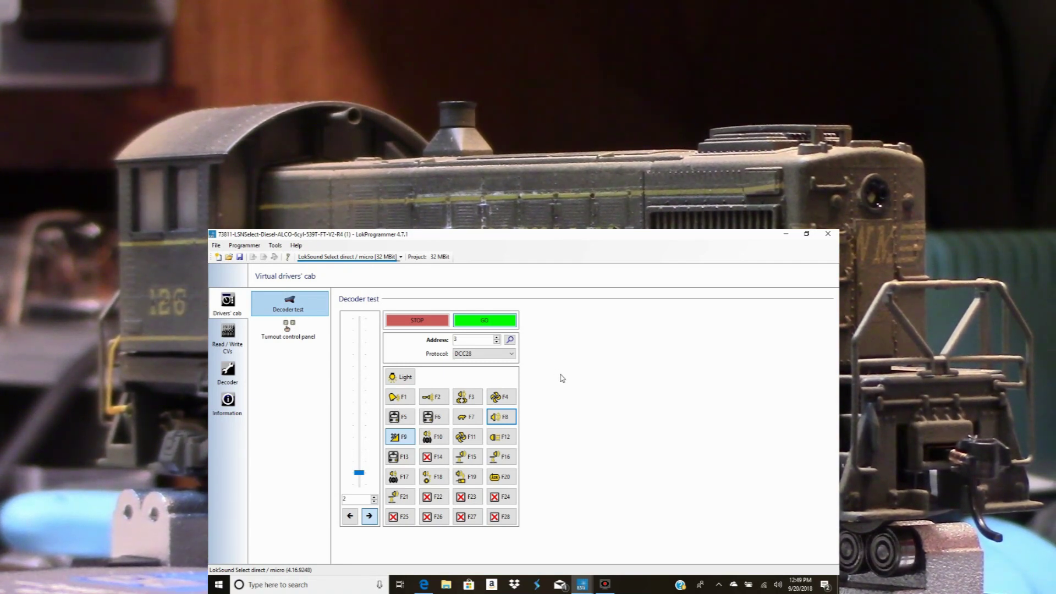
left_click(374, 502)
left_click(374, 502)
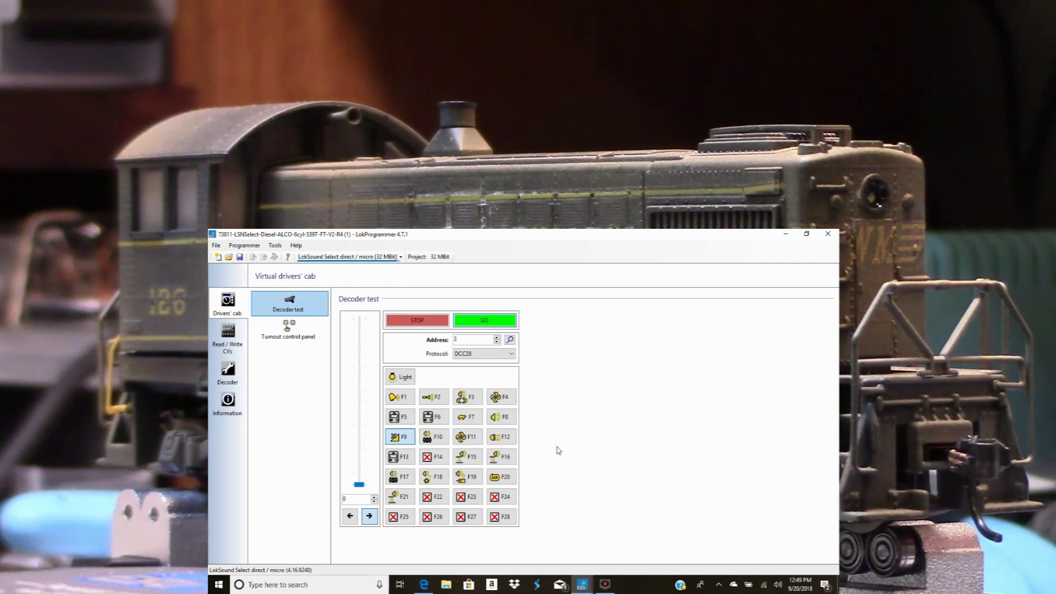
Switch the F8 engine sound back on and test functions F20, F4 and F3, switching each off again
left_click(505, 419)
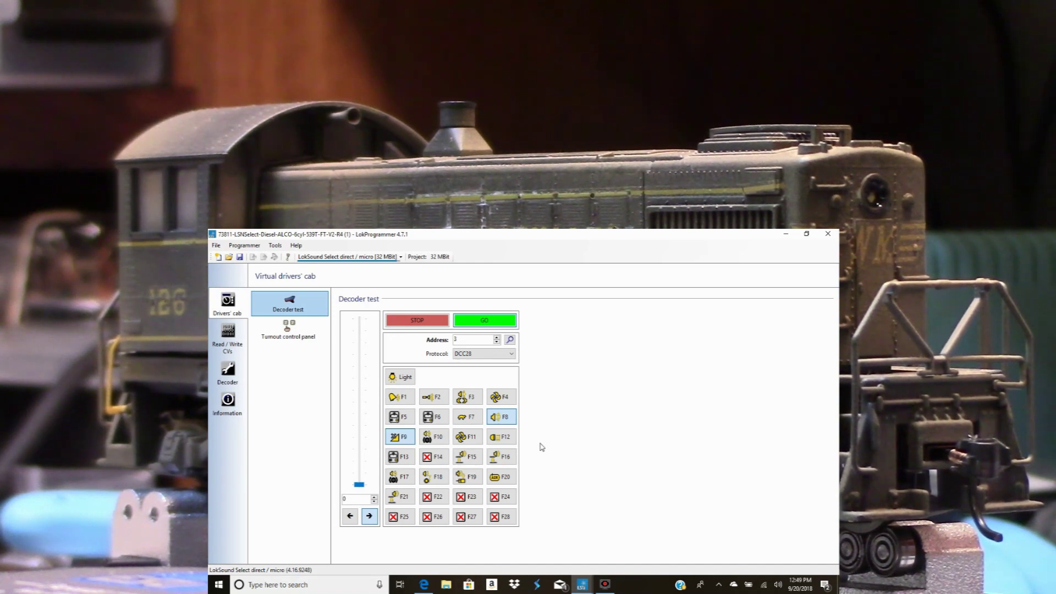
left_click(509, 480)
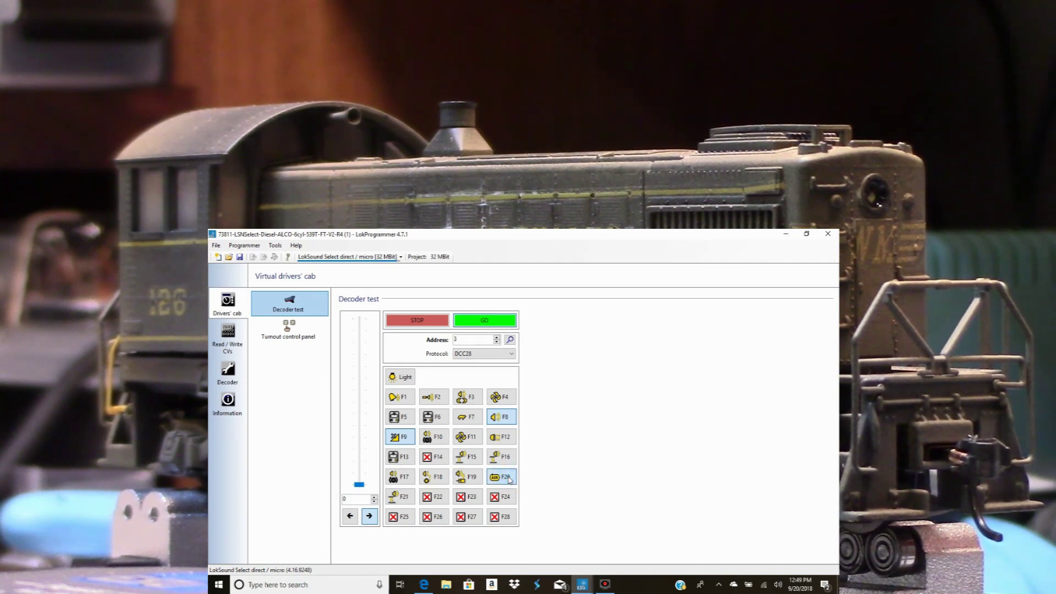
left_click(509, 479)
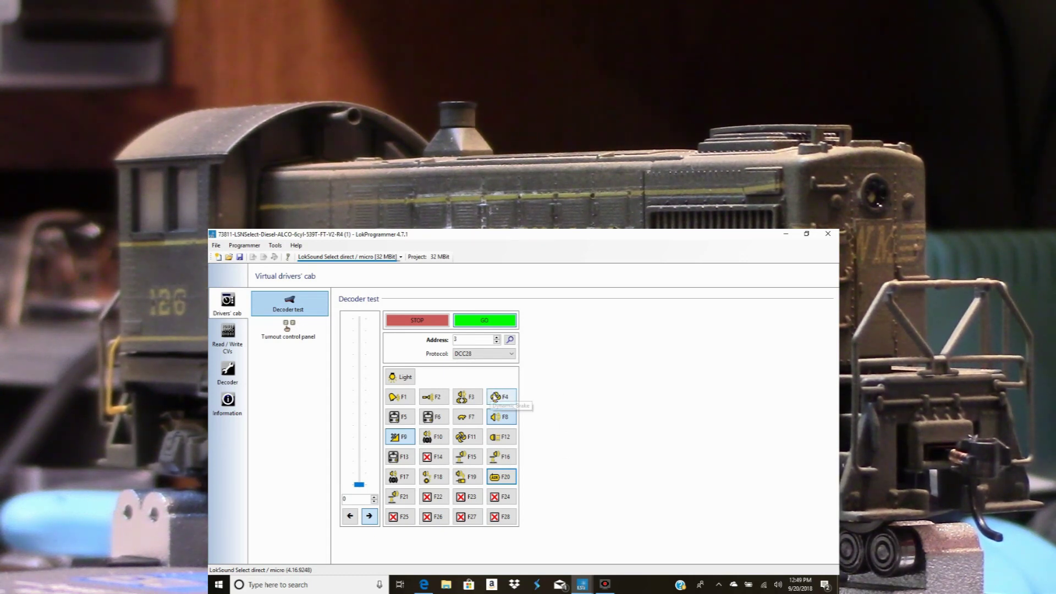
left_click(498, 398)
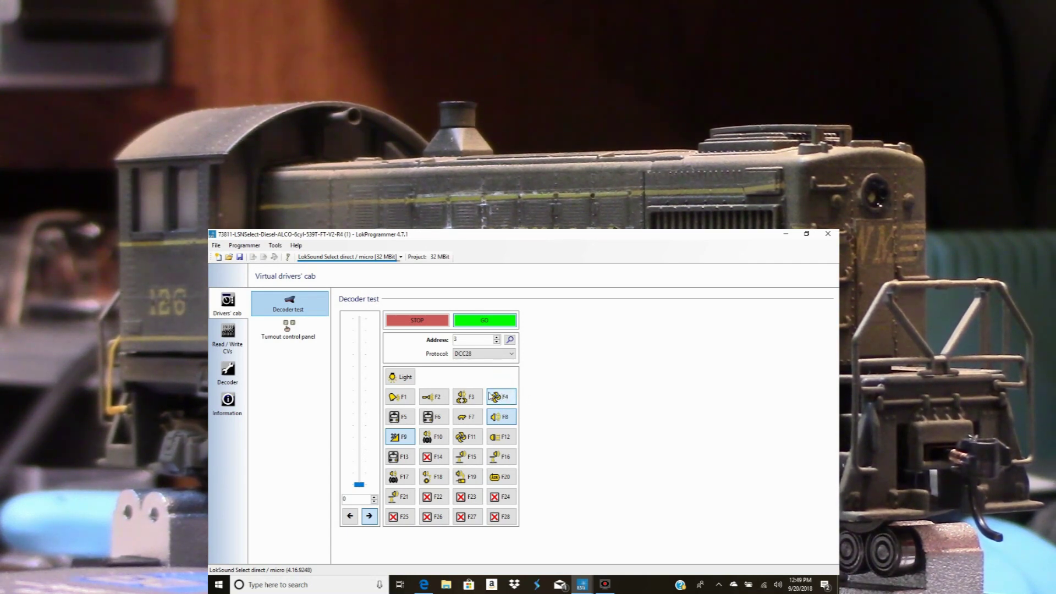
left_click(470, 402)
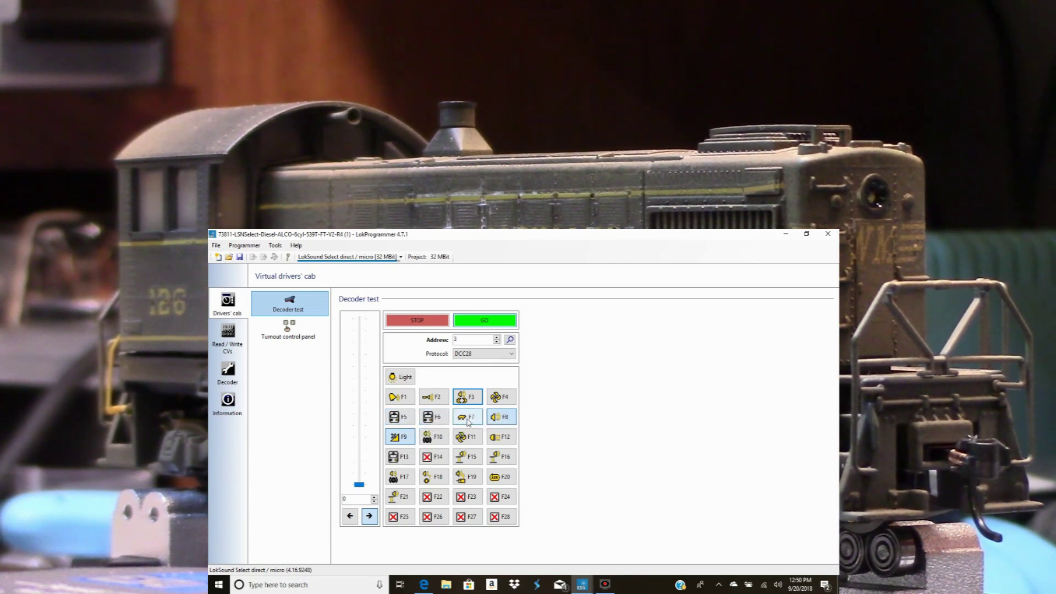
Switch off the F8 engine sound and F9 Drive Hold, and stop the decoder test
left_click(499, 419)
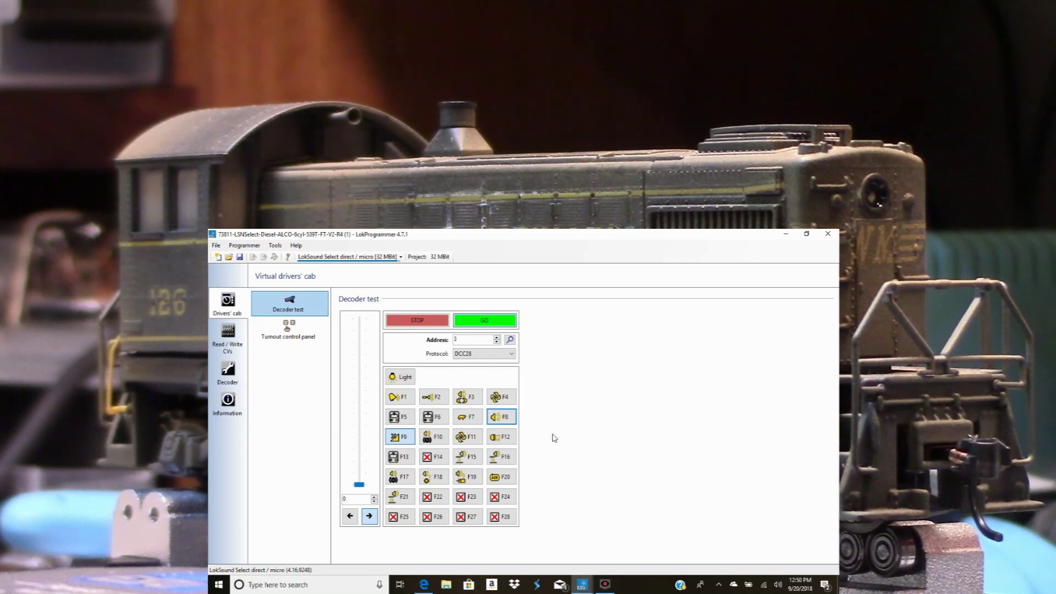
left_click(413, 441)
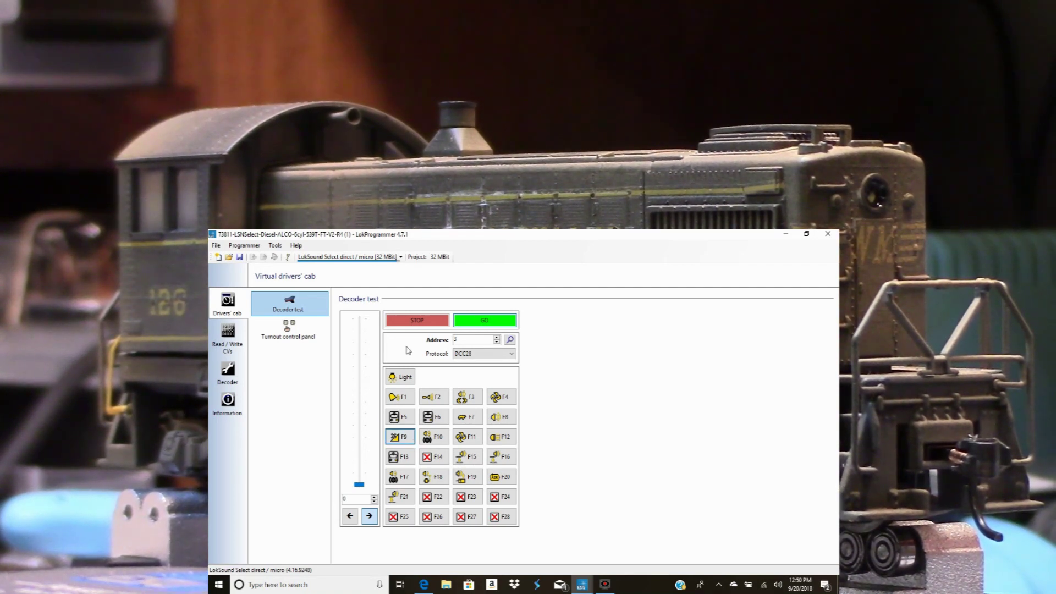
left_click(419, 318)
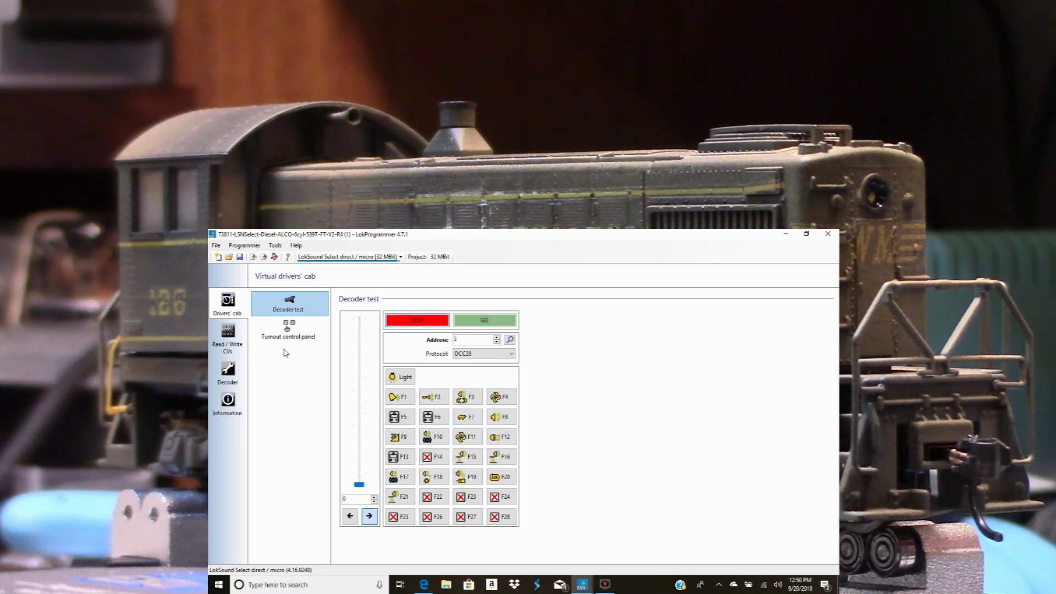
In the decoder's function mapping, set the physical output of Forward, F0 to only Rear light [1]: Headlight Rear
left_click(230, 373)
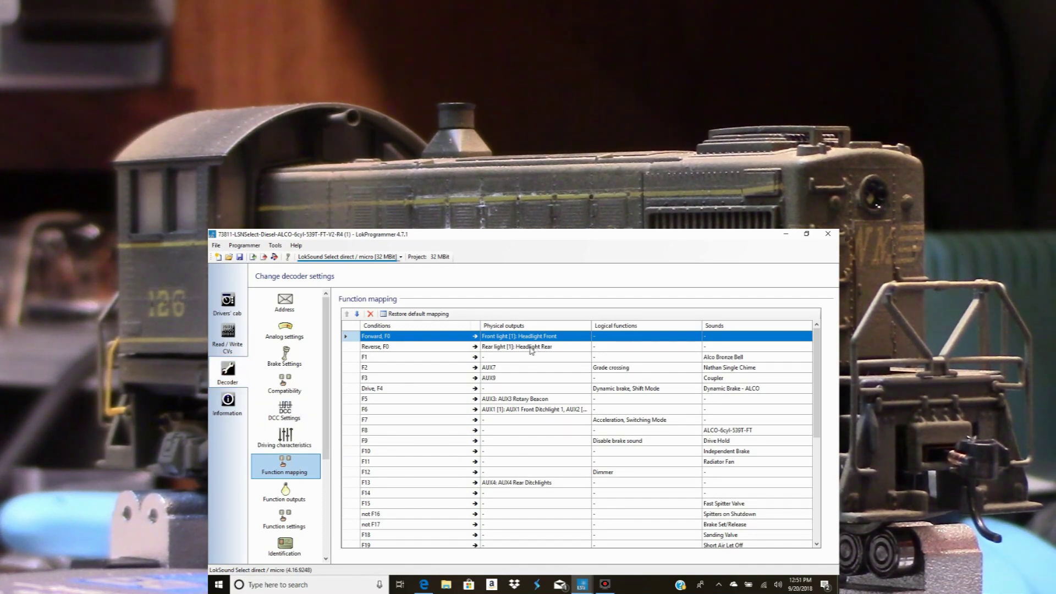
left_click(574, 338)
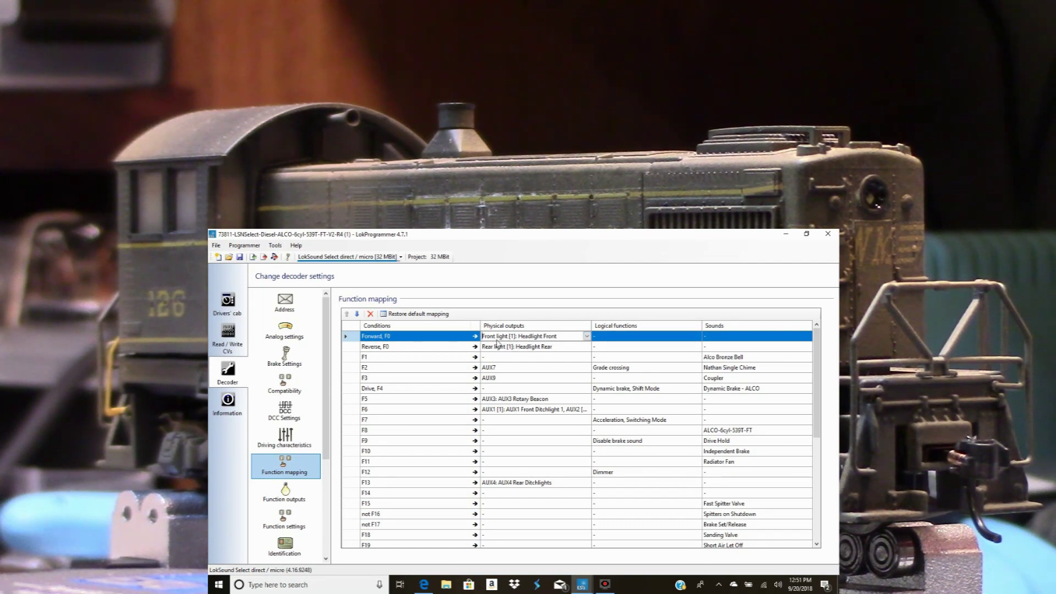
left_click(587, 337)
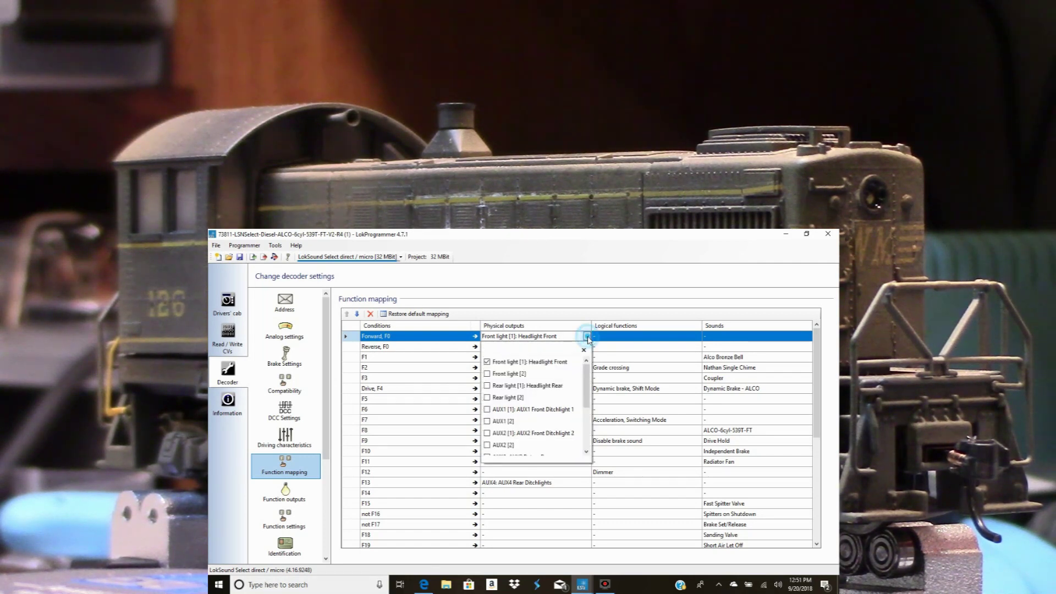
left_click(486, 386)
left_click(488, 363)
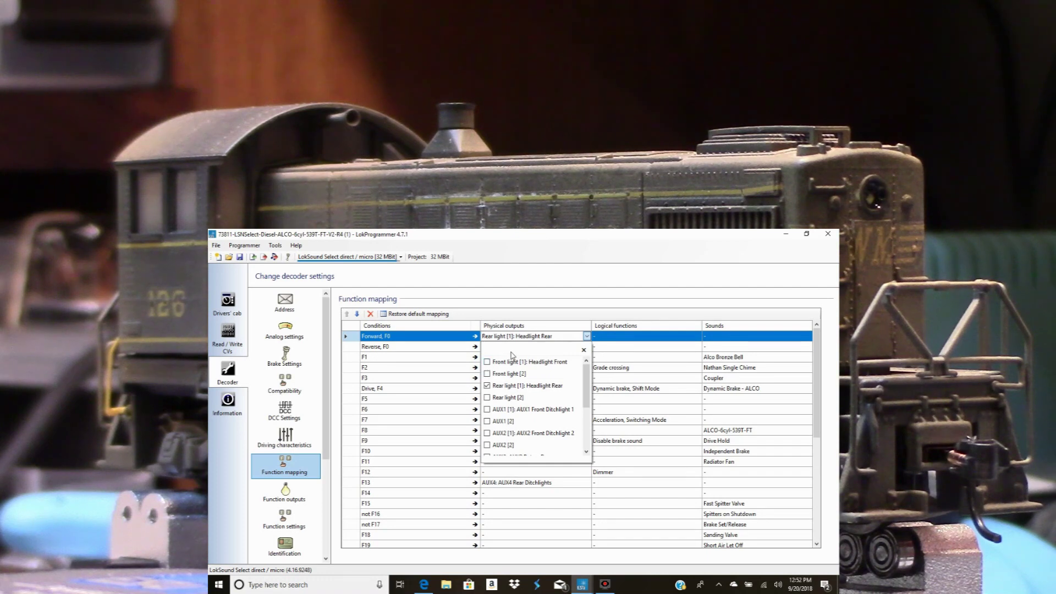
left_click(547, 326)
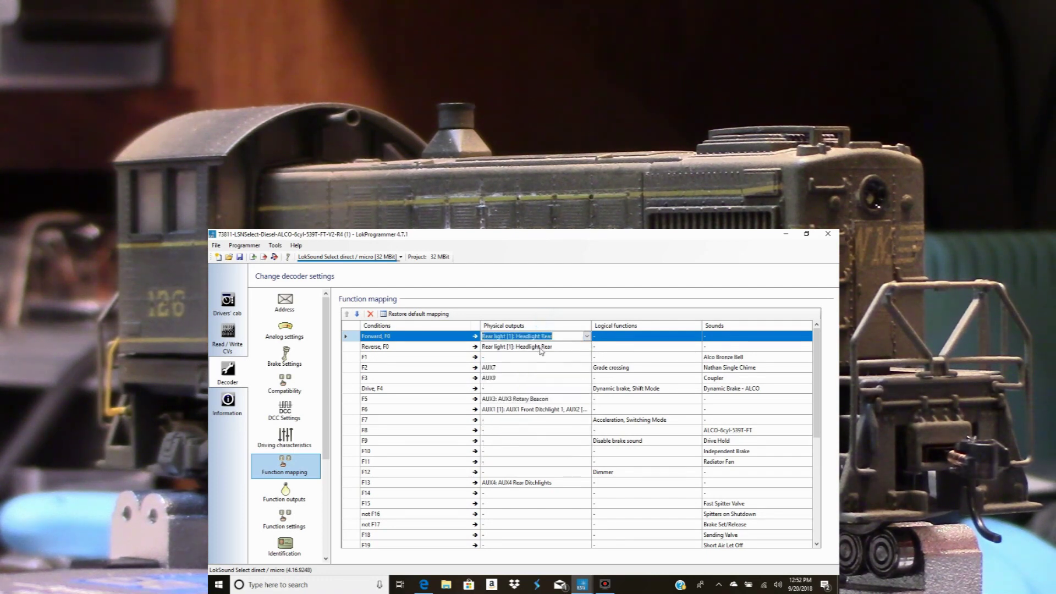
Map Reverse, F0 to only Front light [1]: Headlight Front and write the configuration to the decoder, overwriting the defaults
left_click(565, 348)
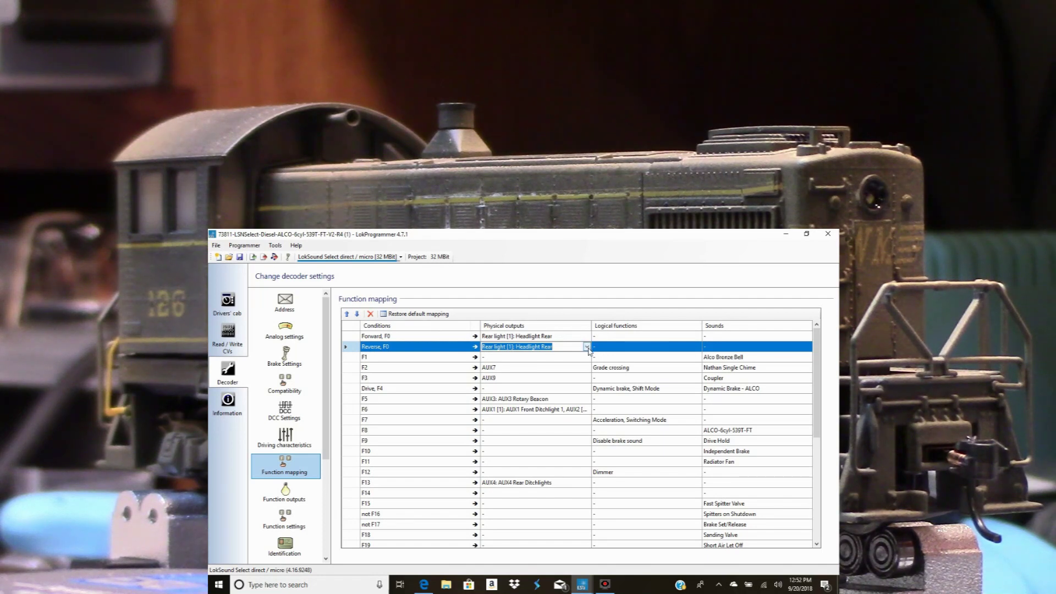
left_click(587, 347)
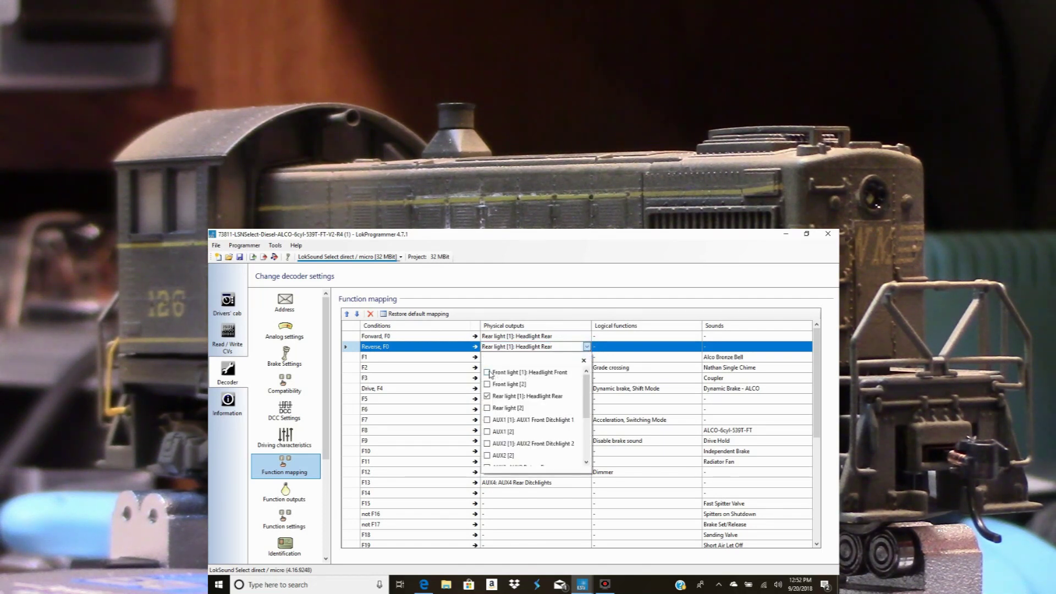
left_click(488, 373)
left_click(487, 396)
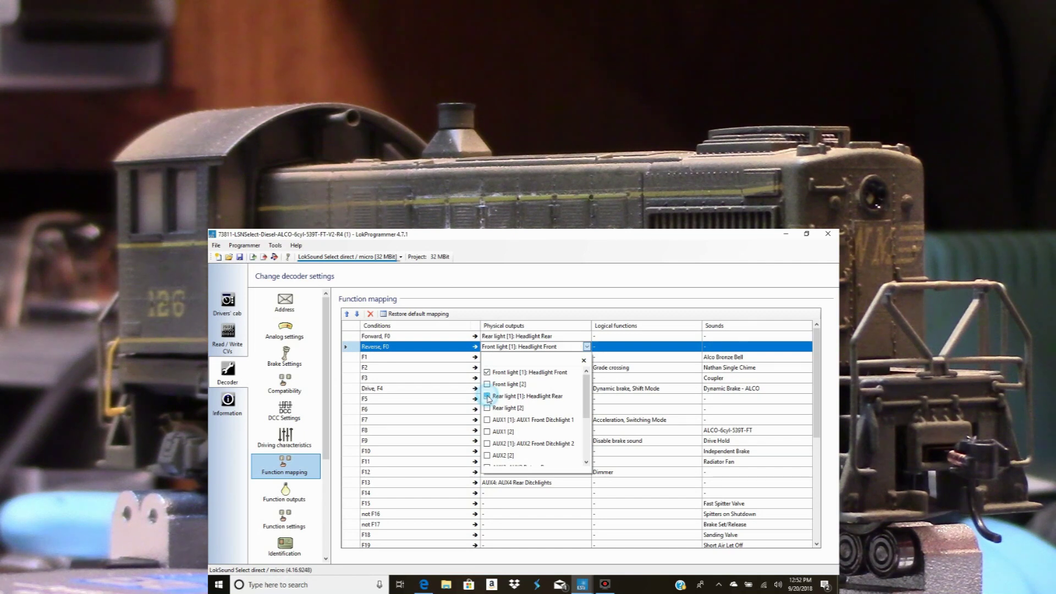
left_click(558, 326)
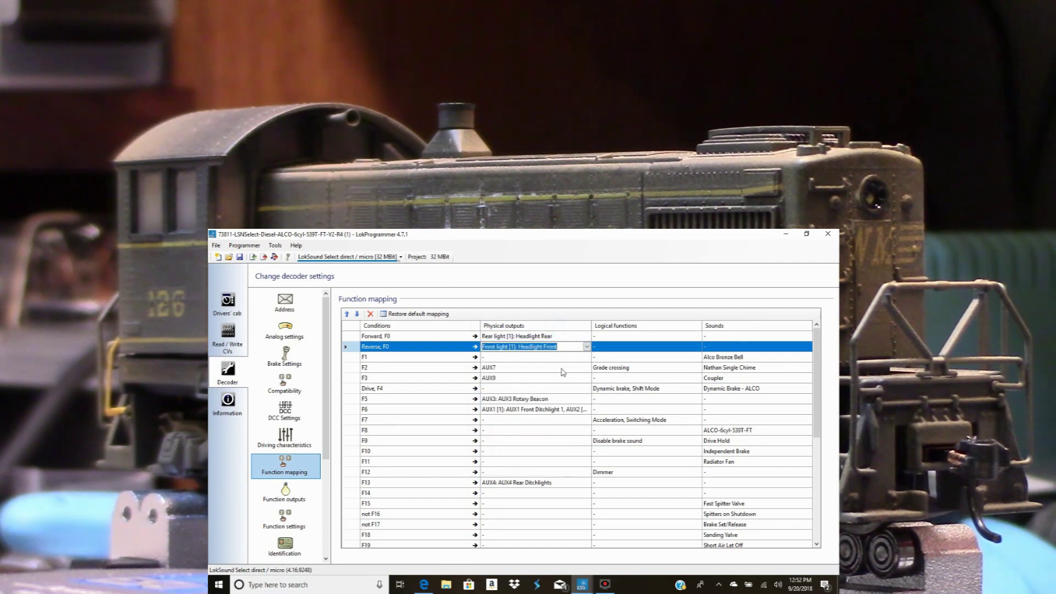
left_click(264, 257)
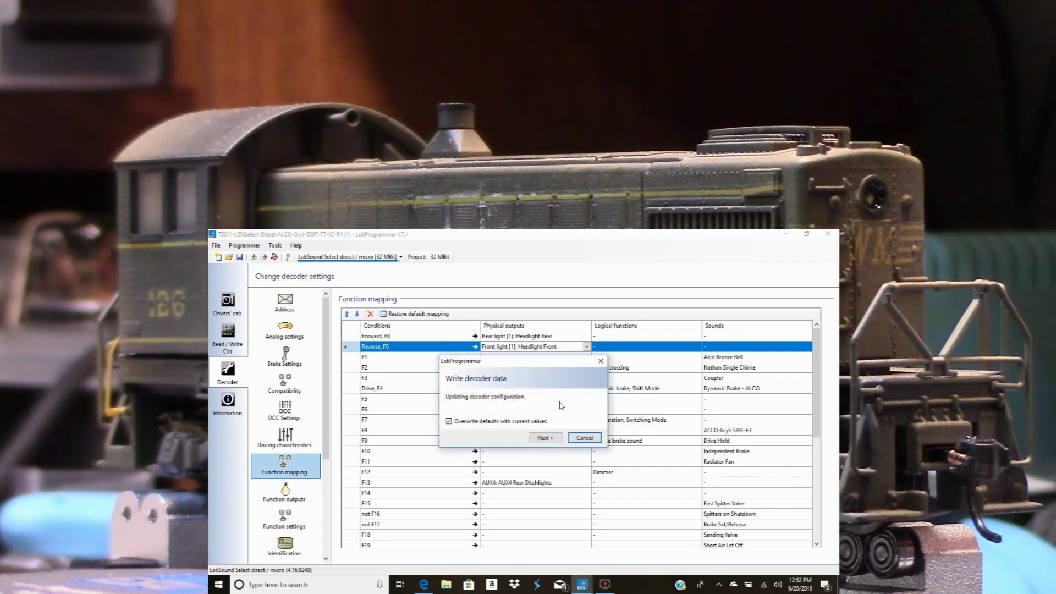
left_click(545, 437)
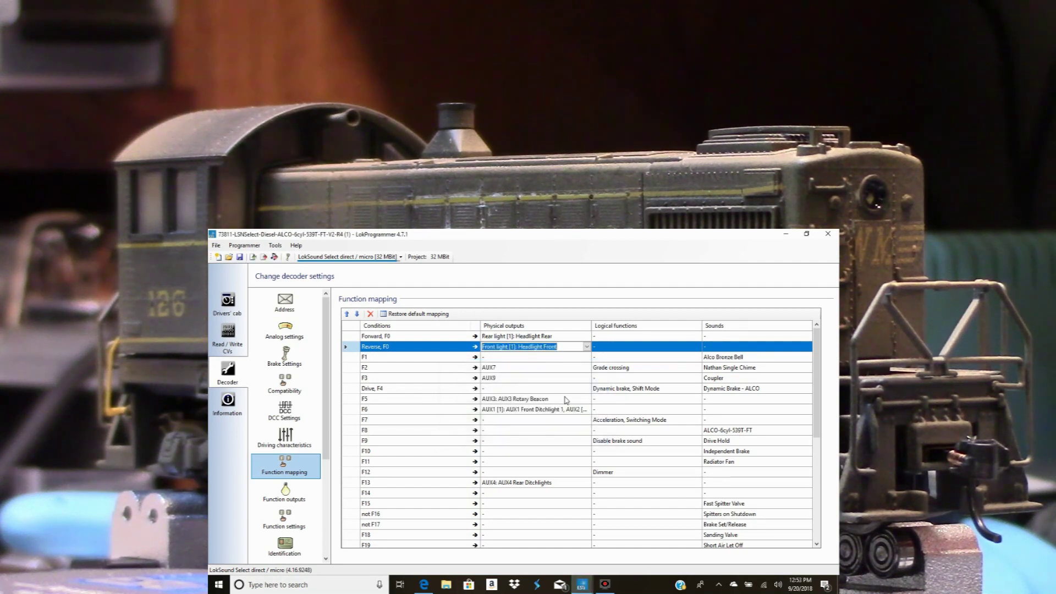
Set the locomotive's short address to 126 and write the data to the decoder, overwriting the defaults
left_click(289, 310)
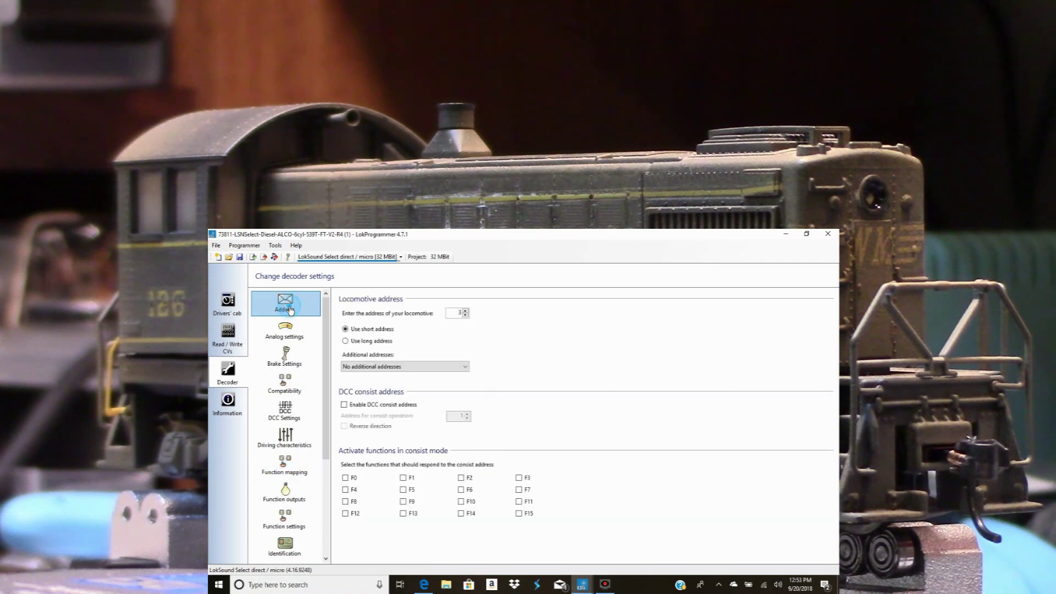
left_click(458, 312)
type("6")
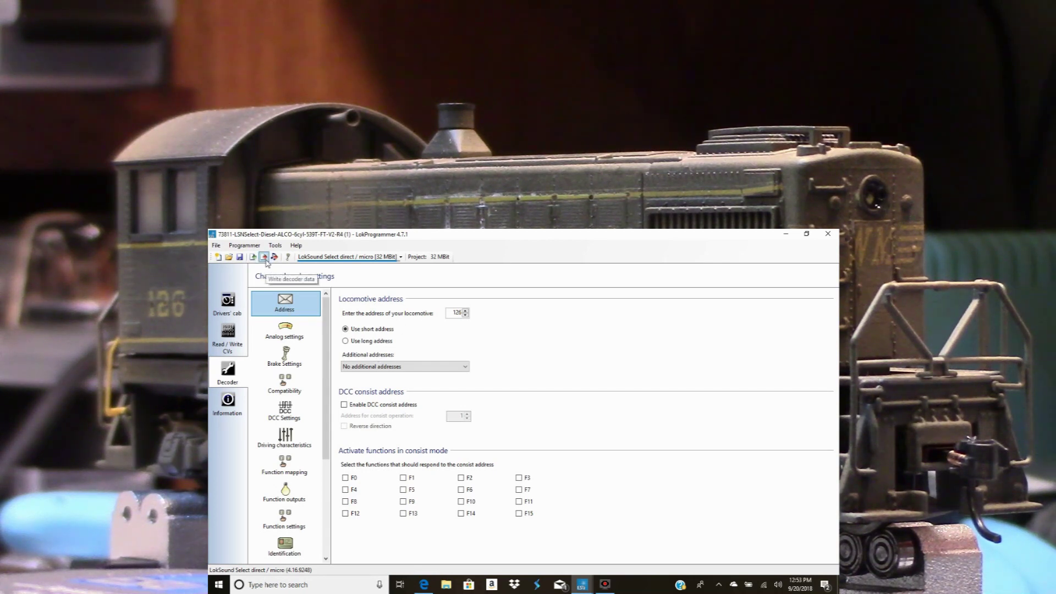
left_click(264, 257)
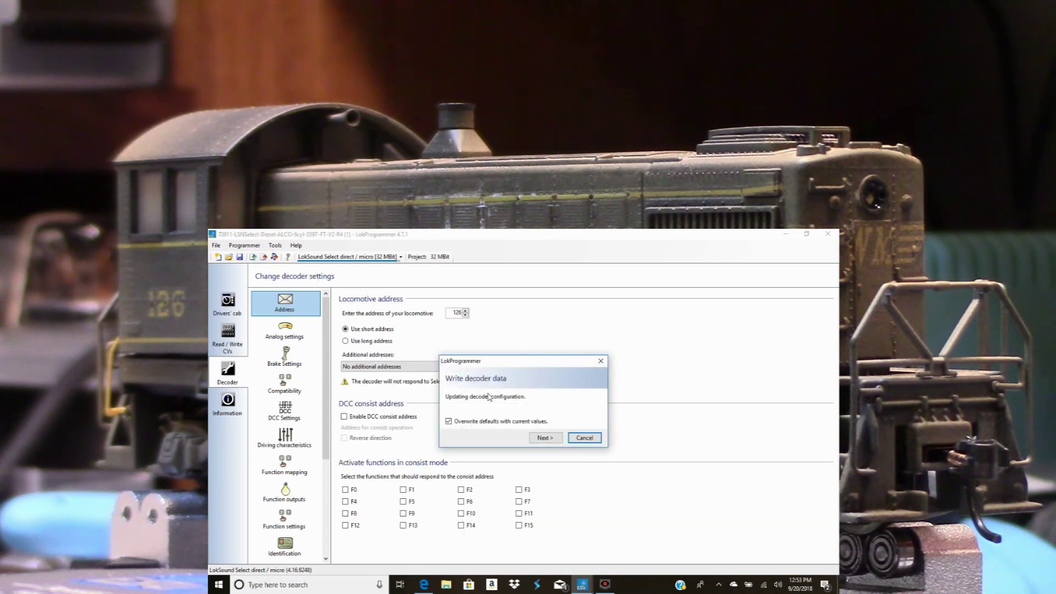
left_click(537, 437)
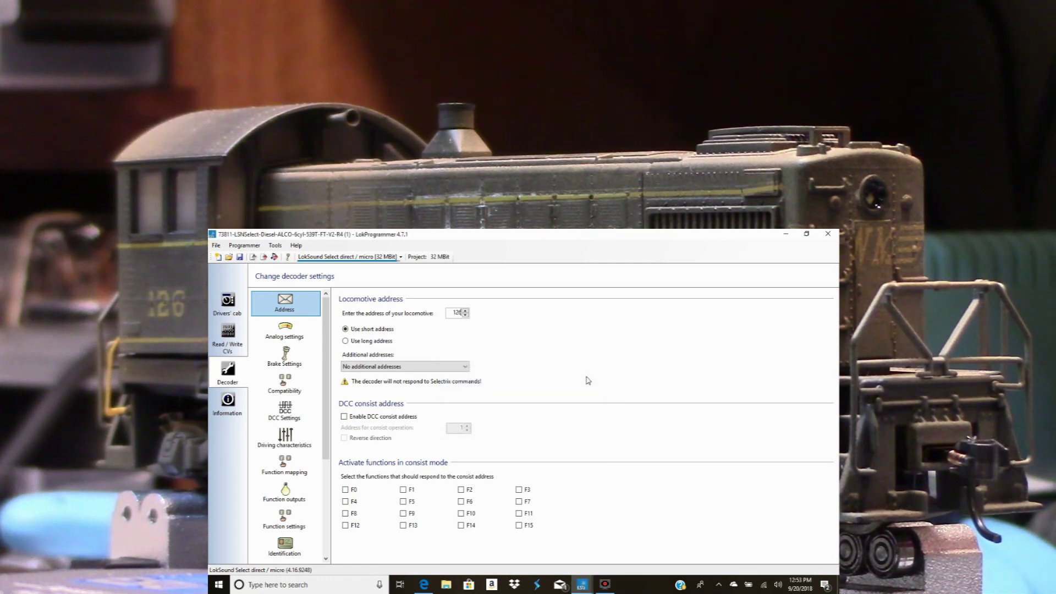
Read the value of CV 29 from the decoder
left_click(237, 338)
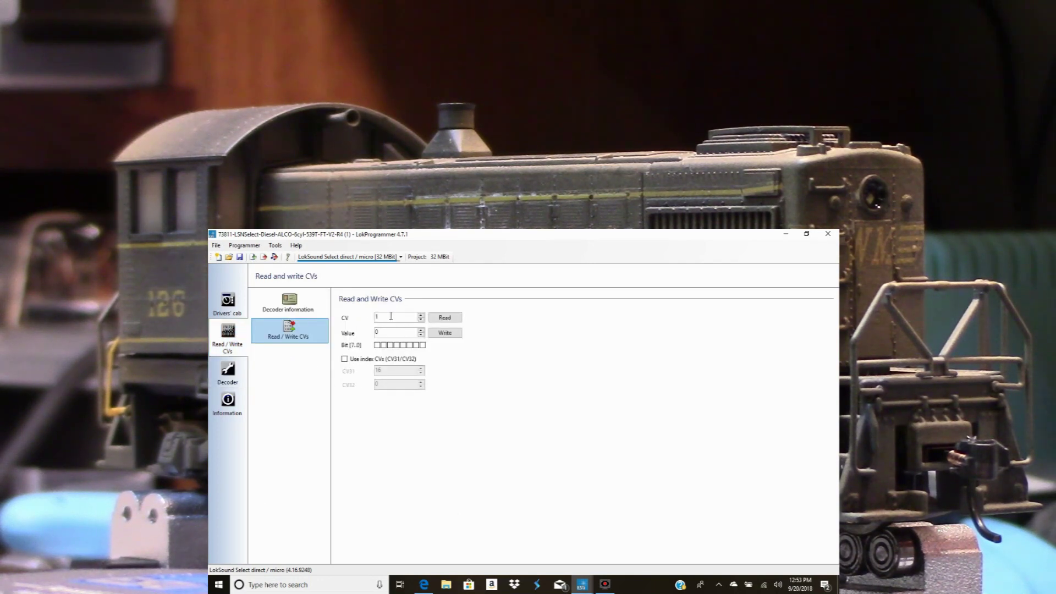
left_click(391, 316)
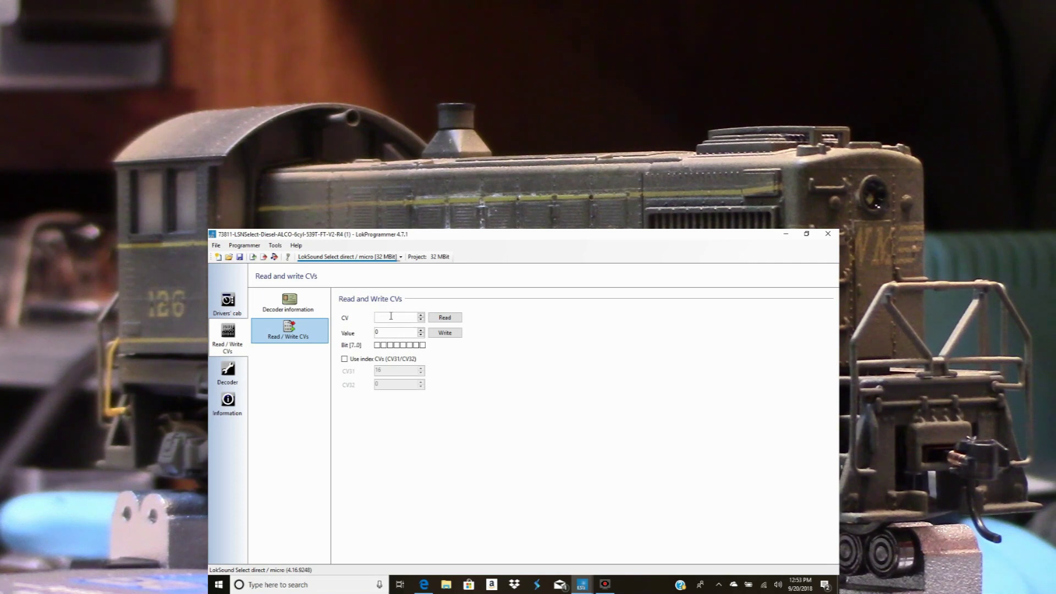
type("4")
type("9")
left_click(435, 317)
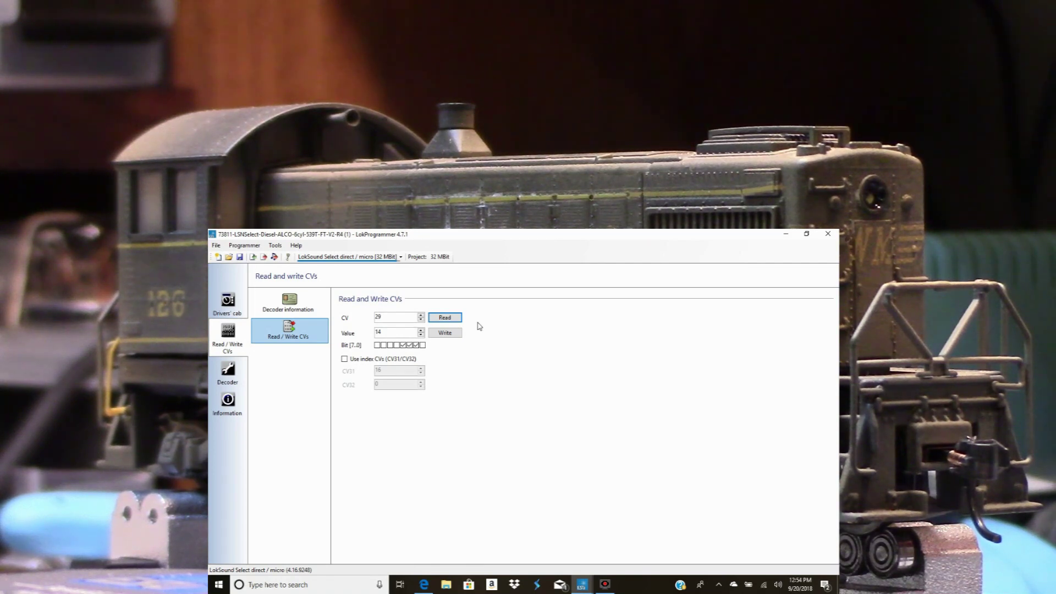
left_click(453, 321)
left_click(443, 323)
left_click(446, 318)
Start the decoder test in the virtual drivers' cab for address 126, with the F8 engine sound and the headlight on
left_click(231, 302)
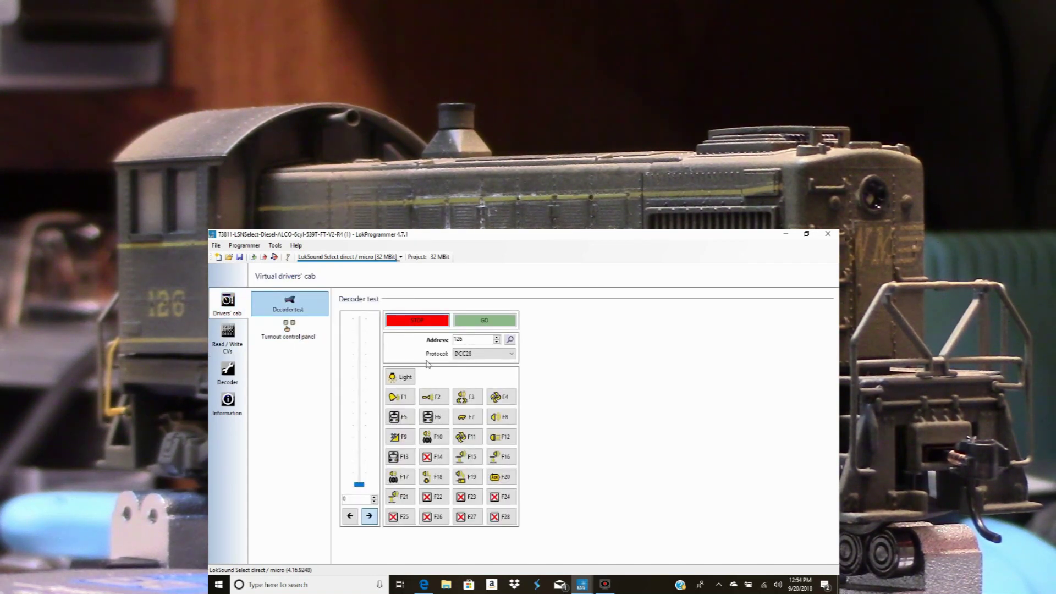
left_click(485, 321)
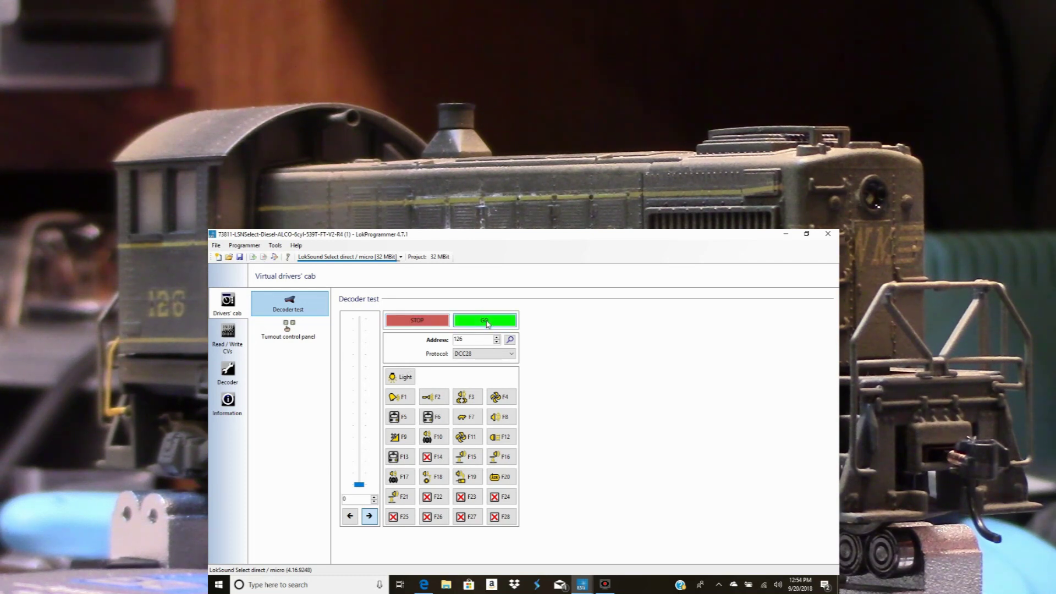
left_click(509, 415)
left_click(507, 416)
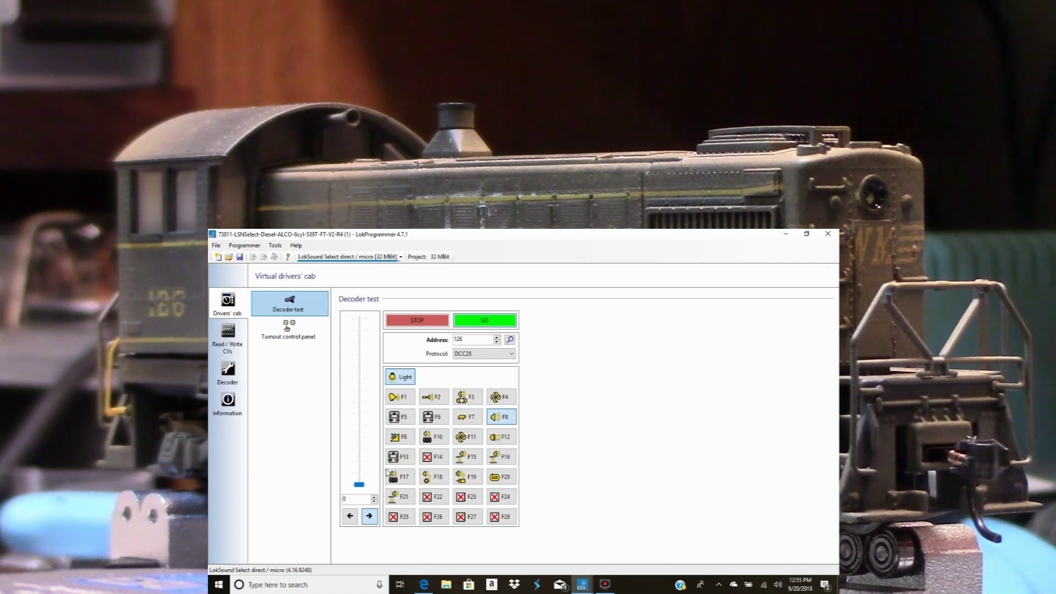
Reverse the locomotive's travel direction and raise the speed step to 3
left_click(350, 515)
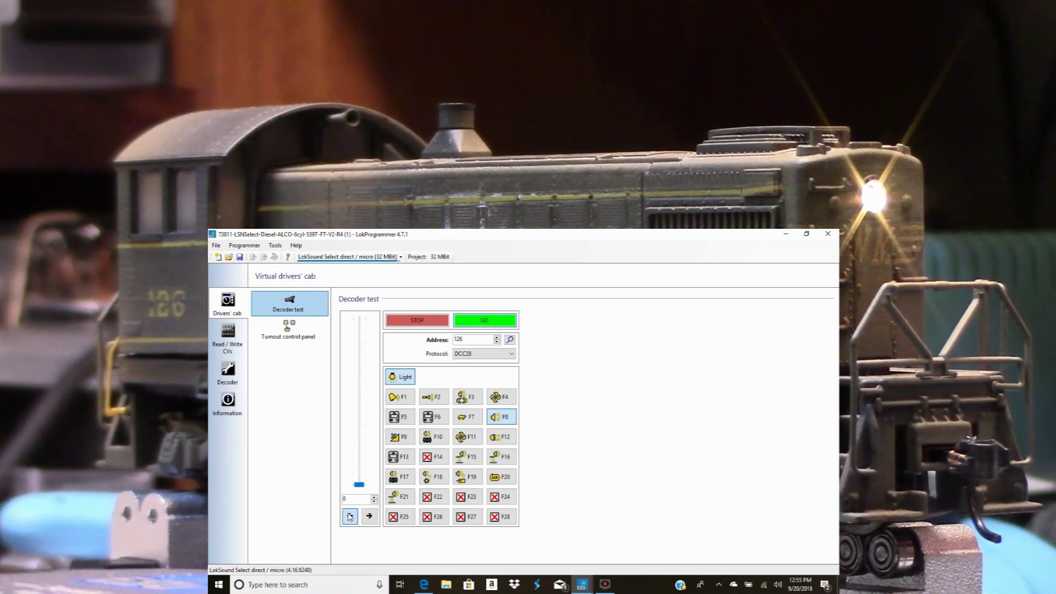
left_click(374, 497)
left_click(374, 497)
left_click(375, 497)
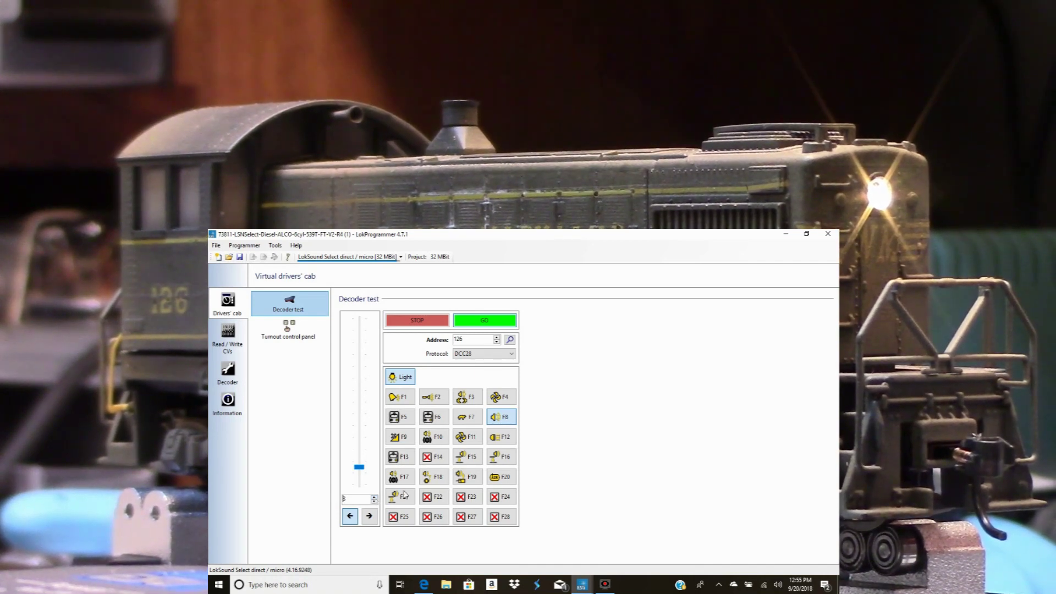
Switch off the F8 engine sound, stop the decoder test, turn off the headlight and return the speed step to 0
left_click(506, 421)
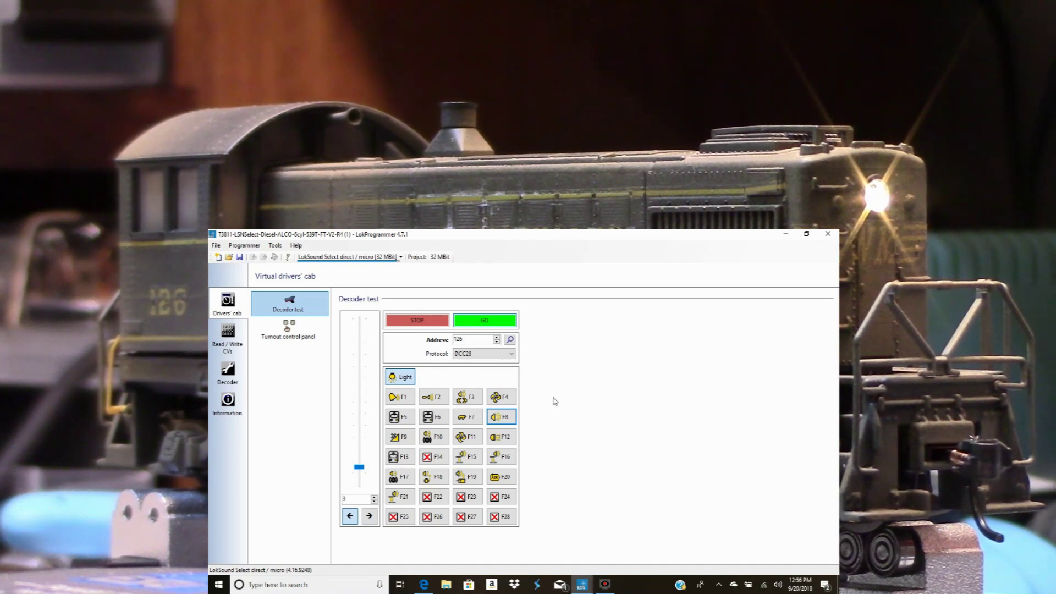
left_click(424, 323)
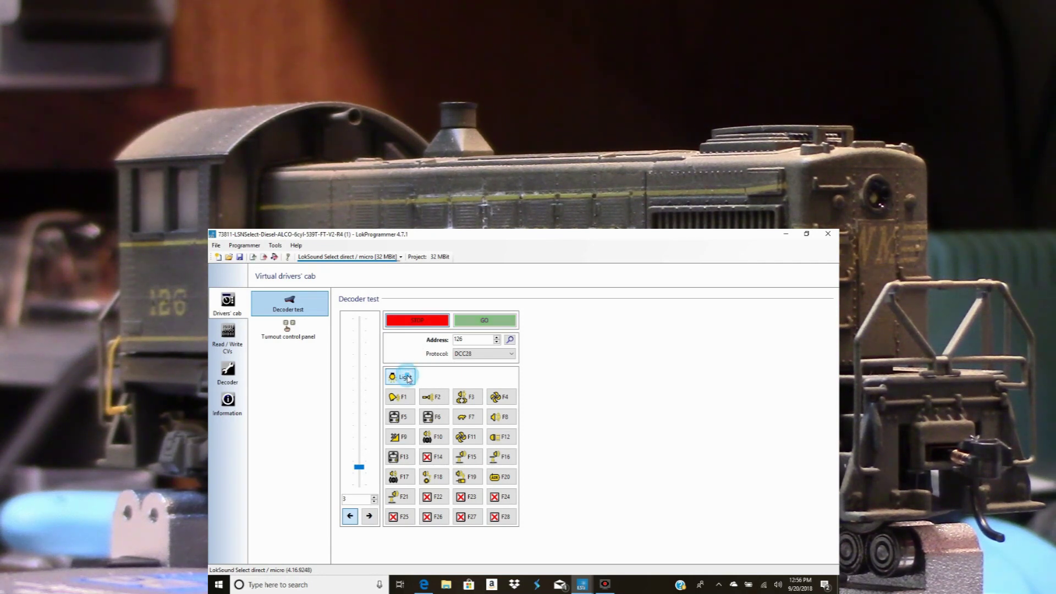
left_click(400, 376)
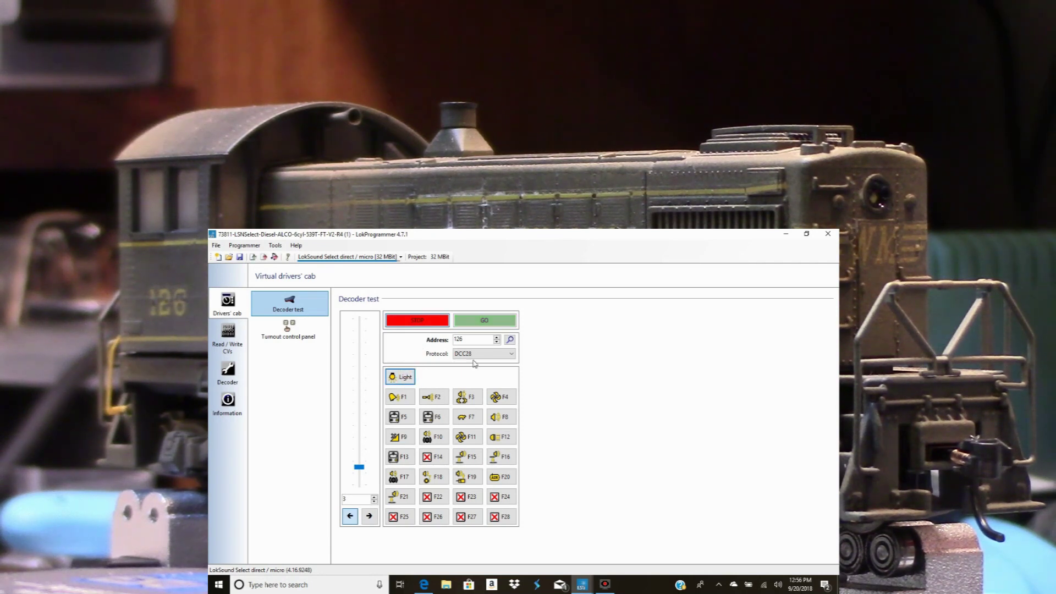
left_click(374, 501)
double_click(375, 502)
Open the Save As dialog for the sound project and dismiss it without saving
left_click(216, 246)
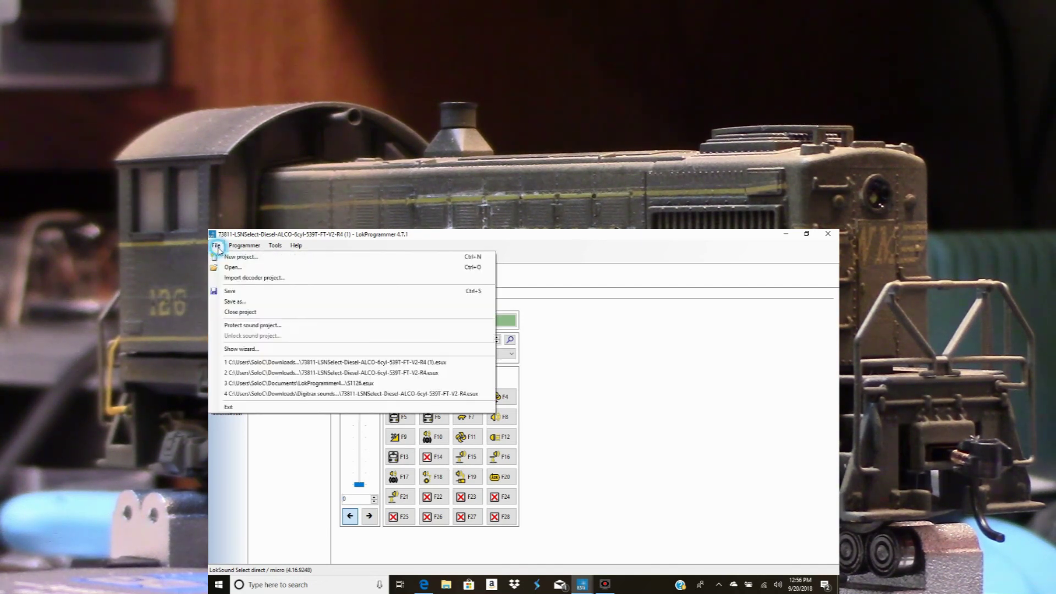
left_click(294, 304)
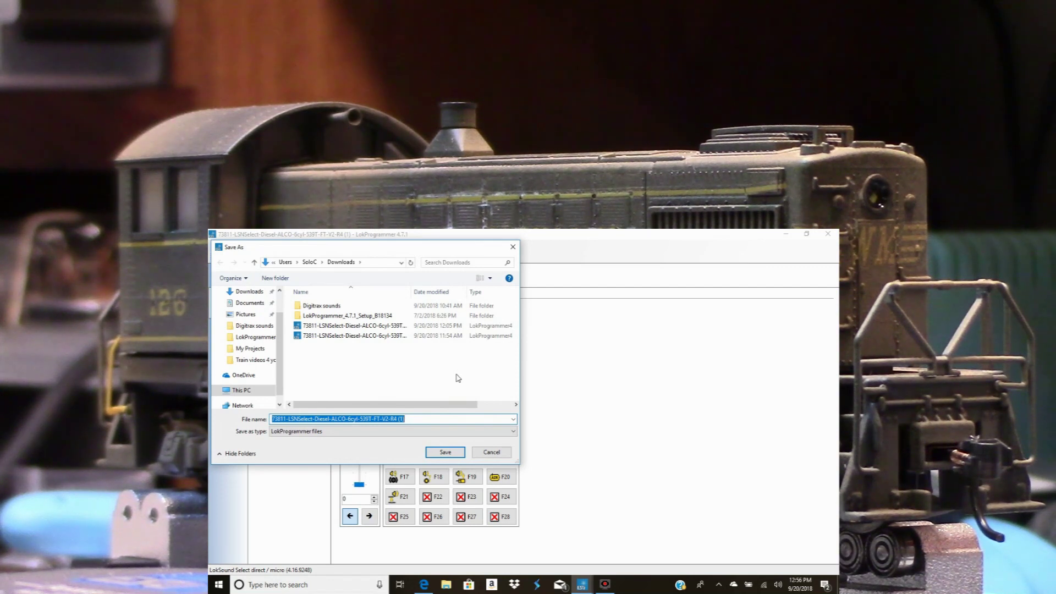
left_click(493, 451)
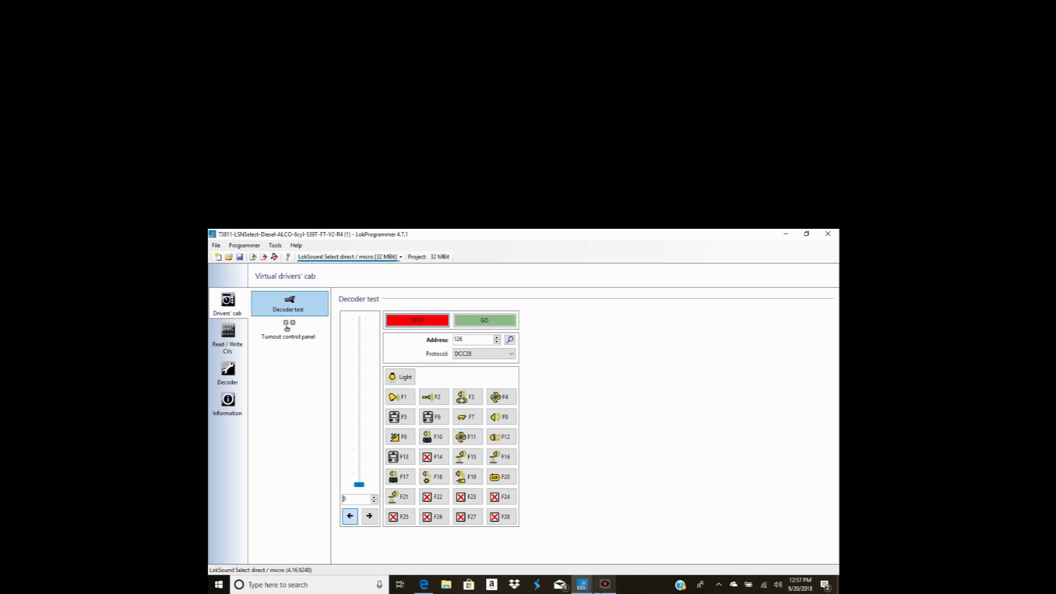
left_click(603, 584)
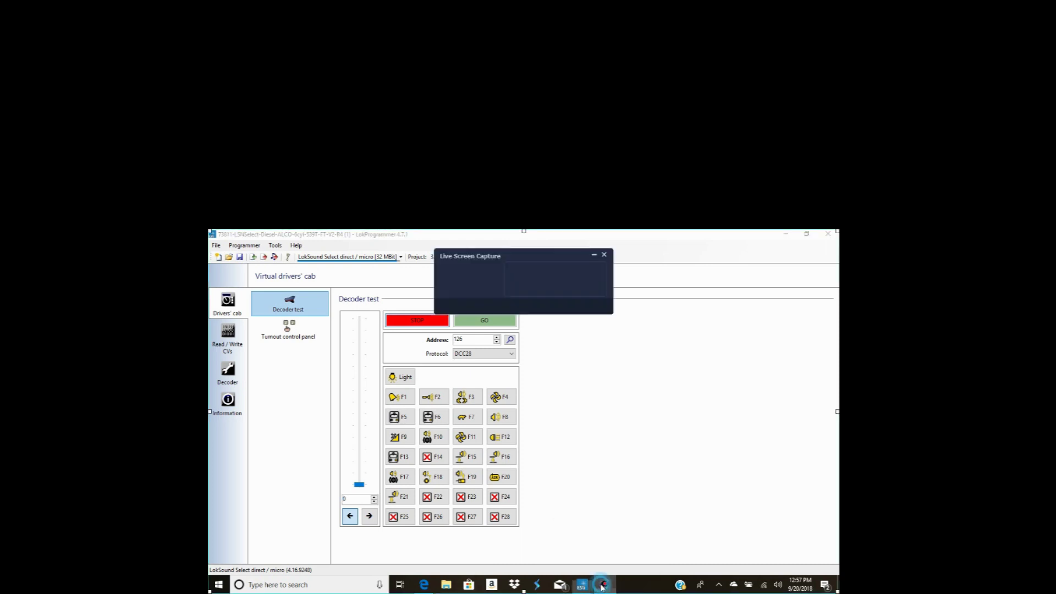